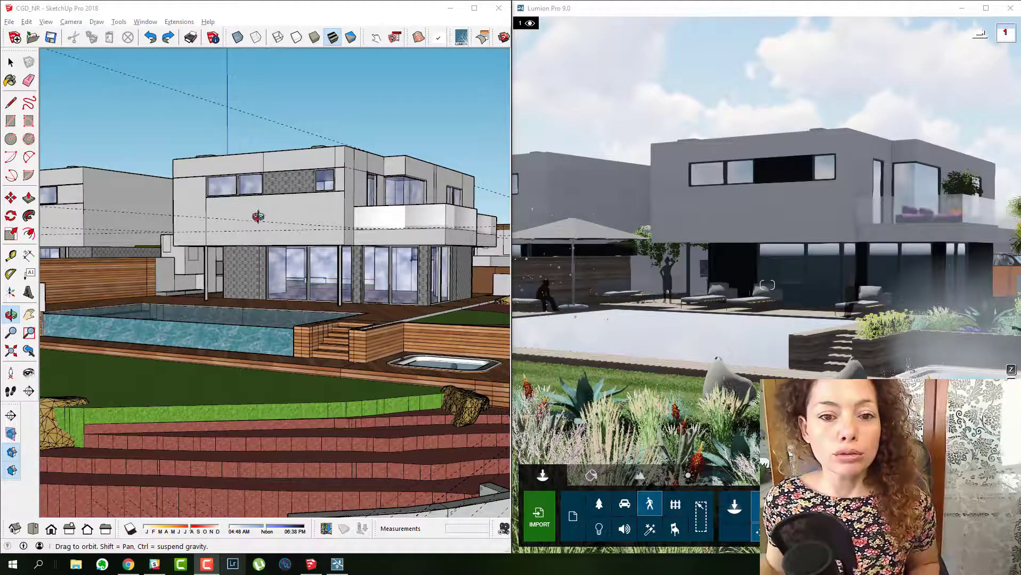
Examine the villas, roofs, decks and pools of the model from several angles alongside the synchronized Lumion view.
{"action": "mouse_move", "coordinate": [266, 302]}
{"action": "left_mouse_down"}
{"action": "mouse_move", "coordinate": [315, 313]}
{"action": "mouse_move", "coordinate": [276, 322]}
{"action": "left_mouse_up"}
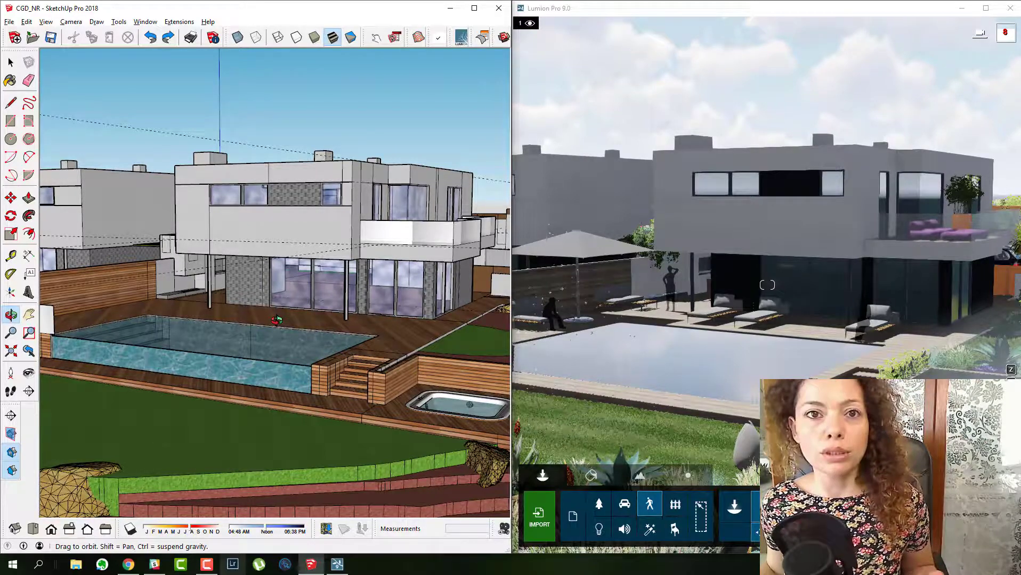
{"action": "left_click_drag", "start_coordinate": [358, 264], "coordinate": [305, 318]}
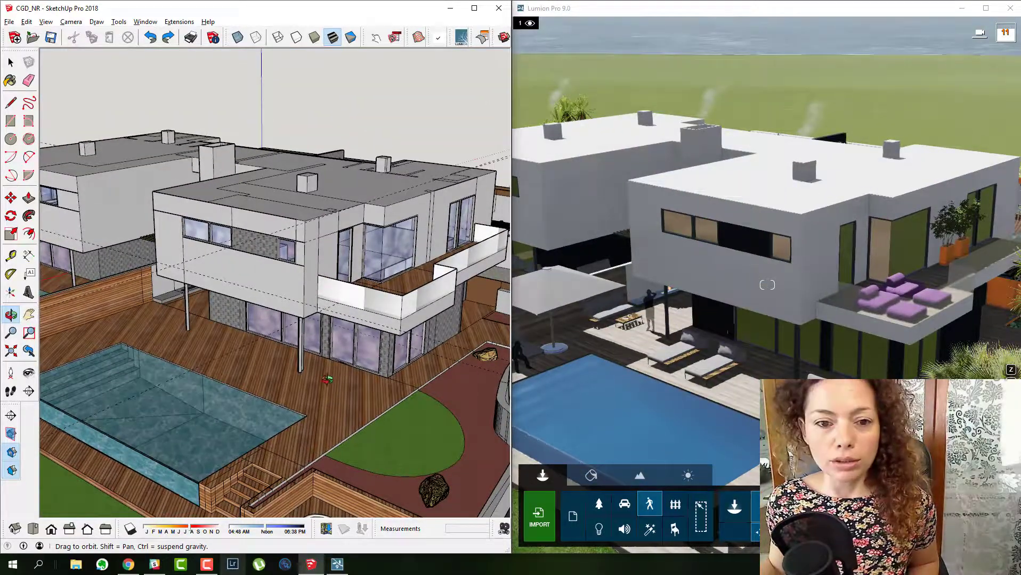
{"action": "mouse_move", "coordinate": [327, 379]}
{"action": "left_mouse_down"}
{"action": "mouse_move", "coordinate": [394, 338]}
{"action": "mouse_move", "coordinate": [373, 305]}
{"action": "mouse_move", "coordinate": [359, 317]}
{"action": "mouse_move", "coordinate": [25, 296]}
{"action": "mouse_move", "coordinate": [166, 372]}
{"action": "left_mouse_up"}
{"action": "scroll", "coordinate": [258, 326], "scroll_direction": "down", "scroll_amount": 10}
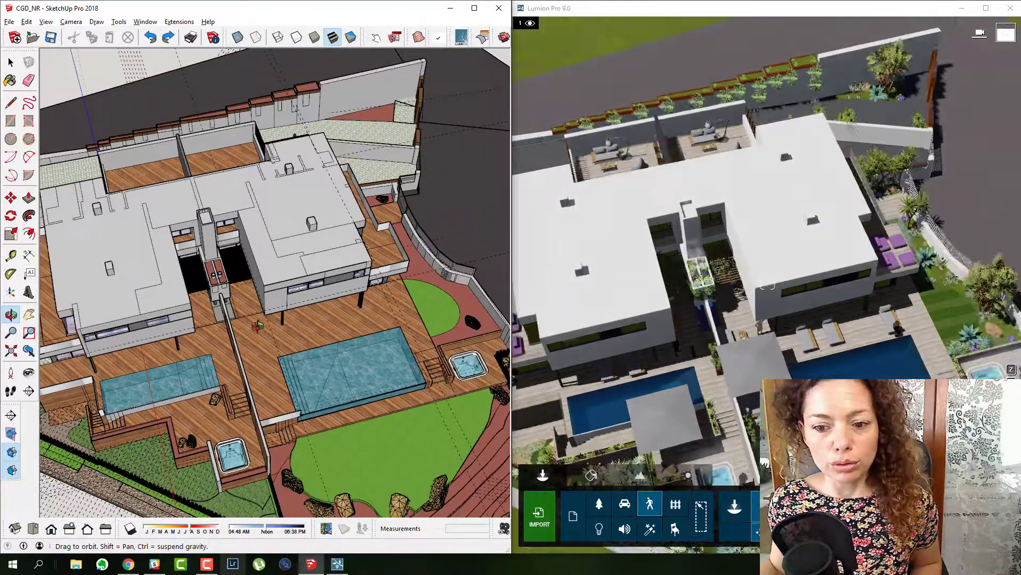
{"action": "left_click_drag", "start_coordinate": [258, 326], "coordinate": [239, 297]}
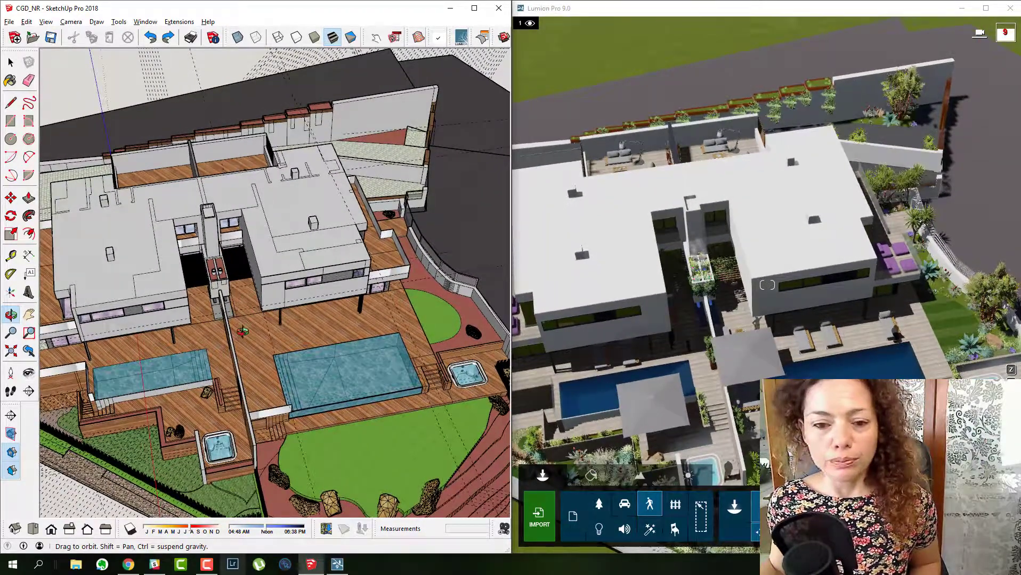
{"action": "scroll", "coordinate": [315, 381], "scroll_direction": "up", "scroll_amount": 5}
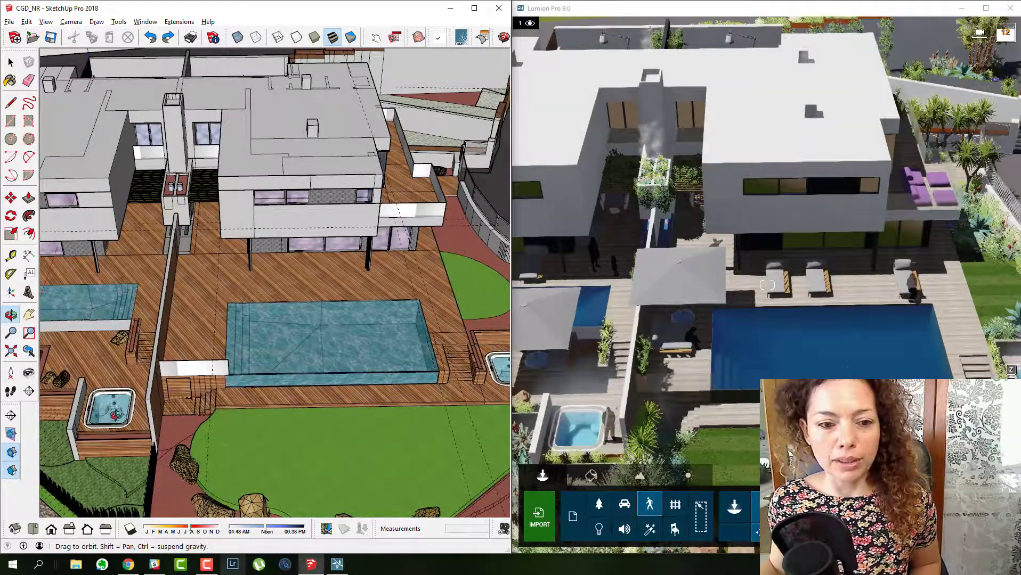
{"action": "mouse_move", "coordinate": [284, 376]}
{"action": "left_mouse_down"}
{"action": "mouse_move", "coordinate": [117, 334]}
{"action": "mouse_move", "coordinate": [184, 422]}
{"action": "mouse_move", "coordinate": [227, 403]}
{"action": "mouse_move", "coordinate": [244, 412]}
{"action": "left_mouse_up"}
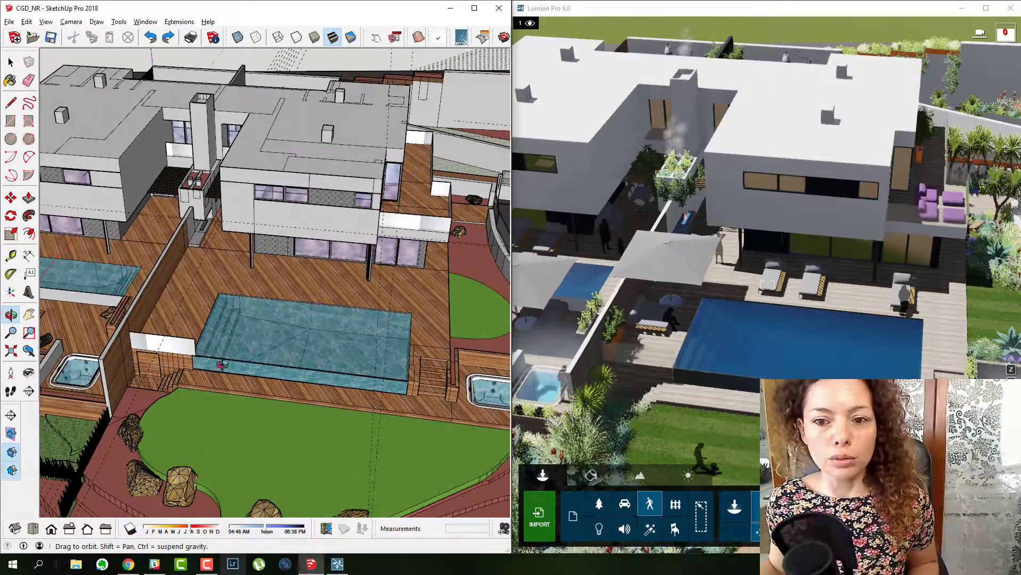
{"action": "left_click_drag", "start_coordinate": [384, 364], "coordinate": [347, 365]}
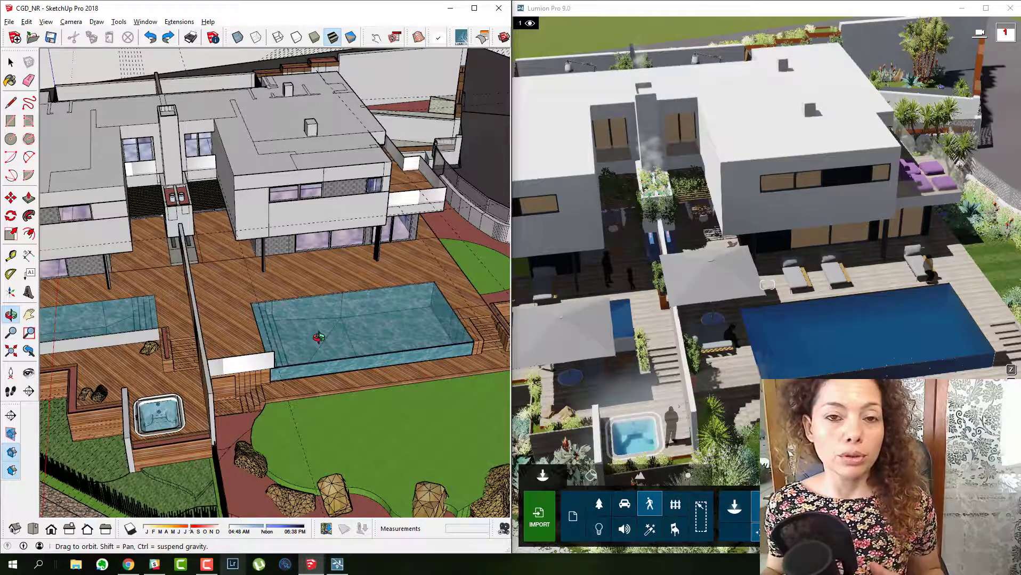
{"action": "scroll", "coordinate": [324, 374], "scroll_direction": "up", "scroll_amount": 4}
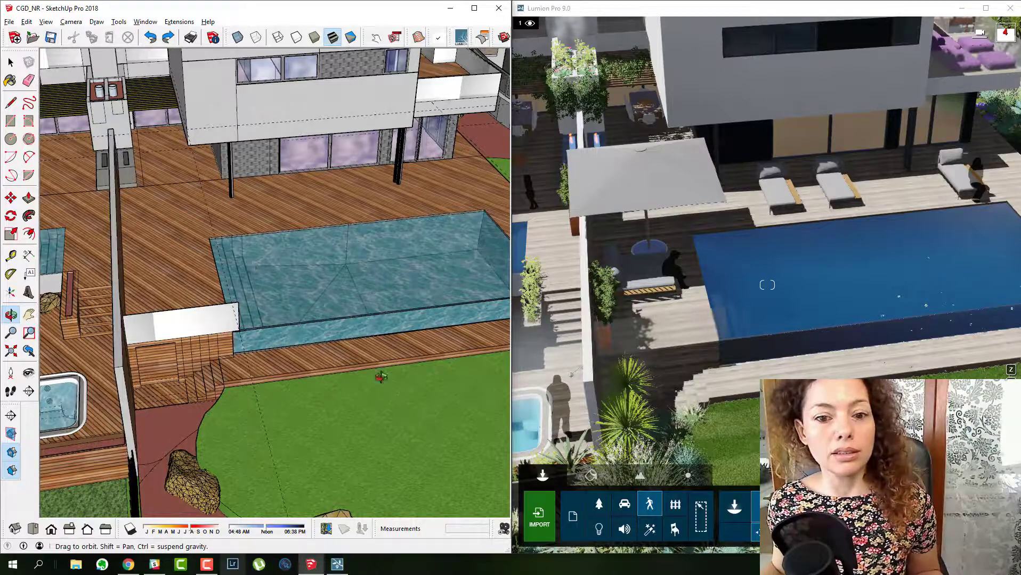
Draw a circle of about 0.18 m radius on the lawn beside the pool and Push/Pull it up about 3.54 m.
{"action": "scroll", "coordinate": [380, 378], "scroll_direction": "down", "scroll_amount": 5}
{"action": "scroll", "coordinate": [398, 353], "scroll_direction": "up", "scroll_amount": 5}
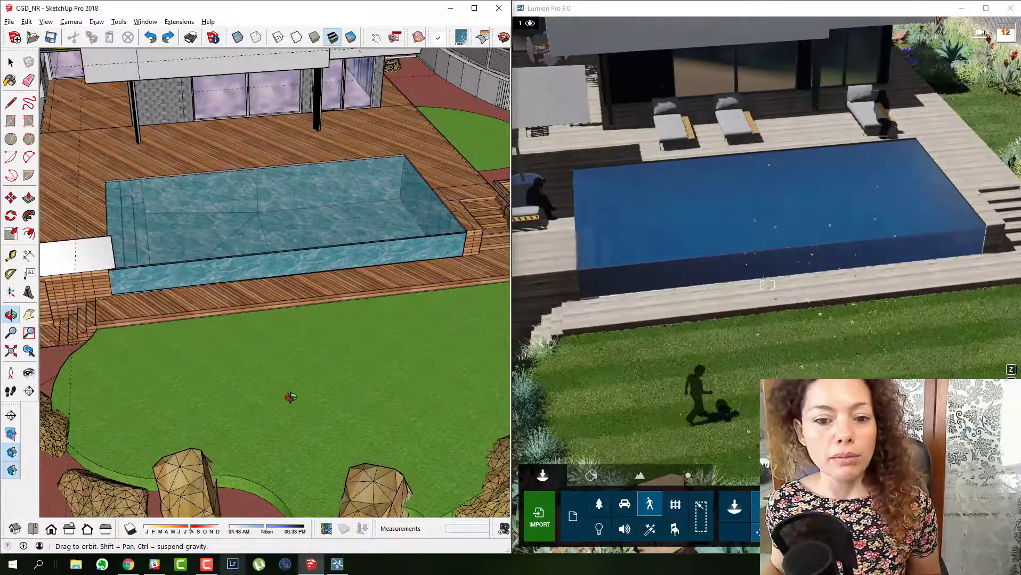
{"action": "left_click", "coordinate": [11, 139]}
{"action": "left_click", "coordinate": [322, 374]}
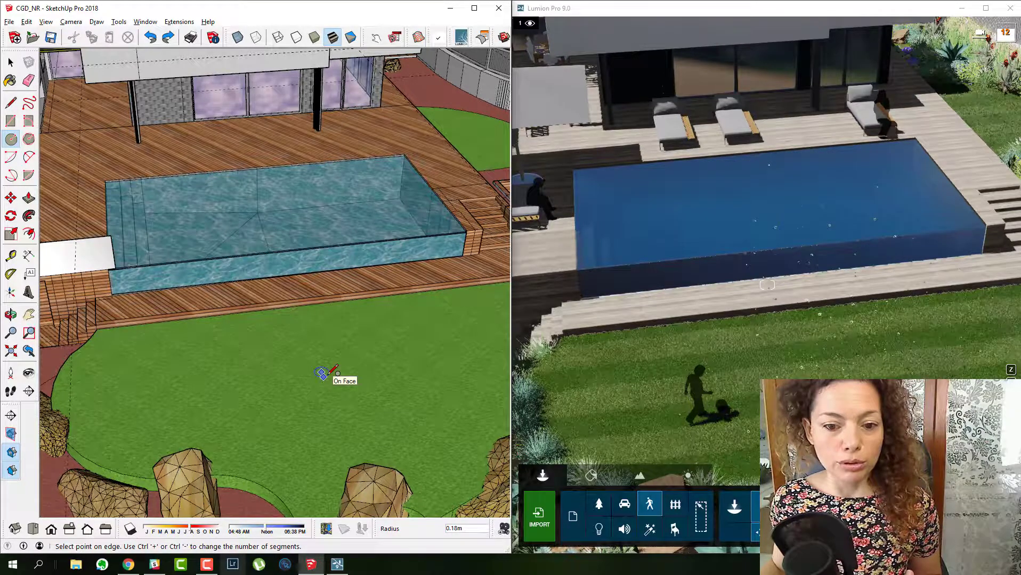
{"action": "left_click", "coordinate": [329, 376]}
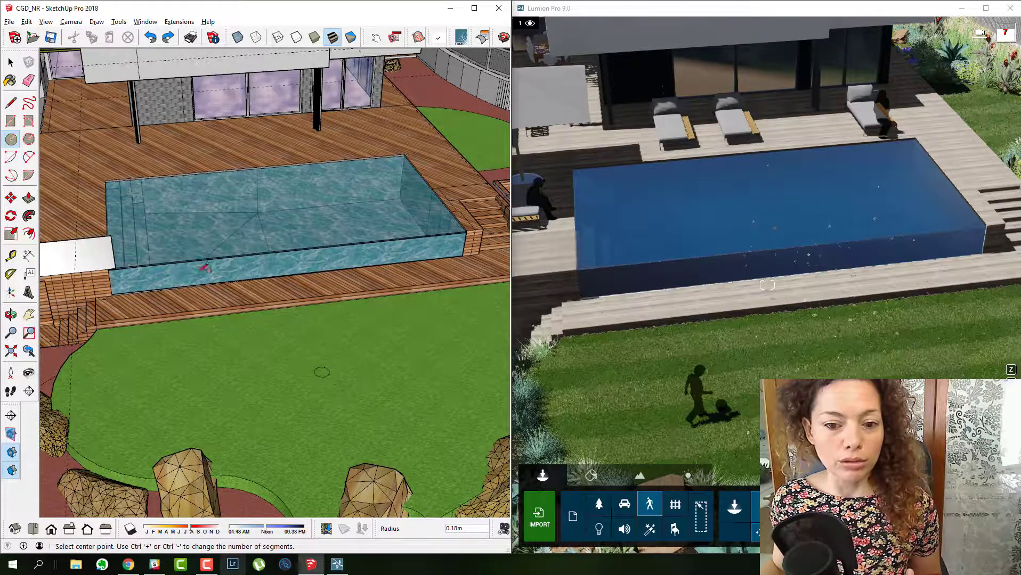
{"action": "left_click", "coordinate": [29, 197]}
{"action": "left_click_drag", "start_coordinate": [325, 379], "coordinate": [326, 246]}
{"action": "scroll", "coordinate": [311, 270], "scroll_direction": "down", "scroll_amount": 1}
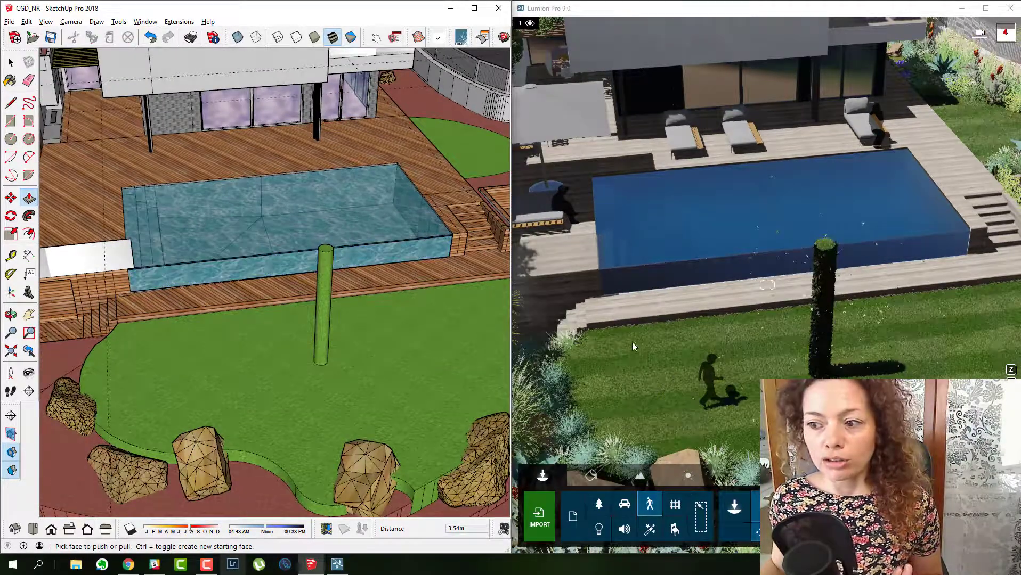
Undo the extruded column on the lawn beside the pool.
{"action": "scroll", "coordinate": [305, 368], "scroll_direction": "up", "scroll_amount": 2}
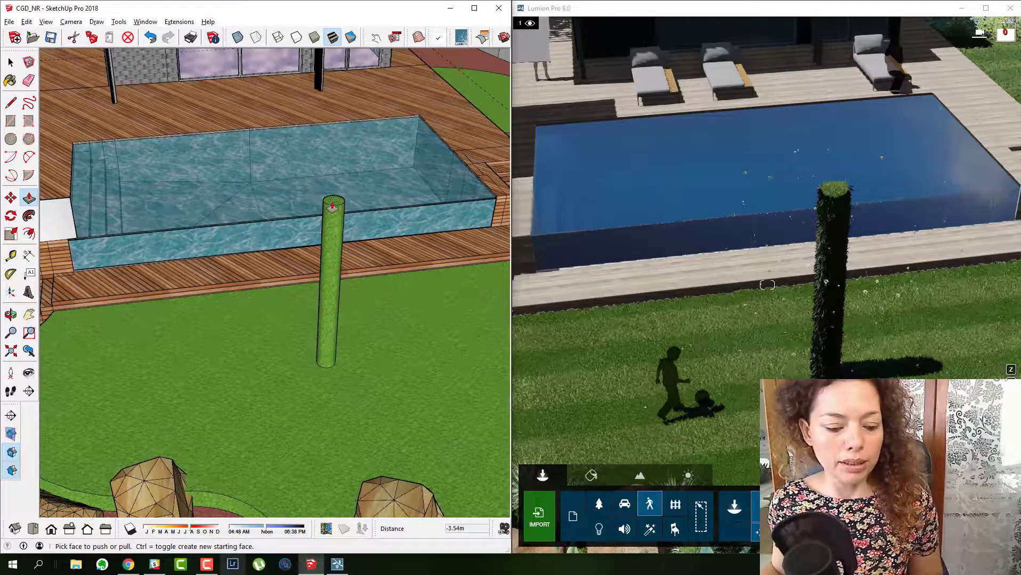
{"action": "key", "text": "ctrl+z"}
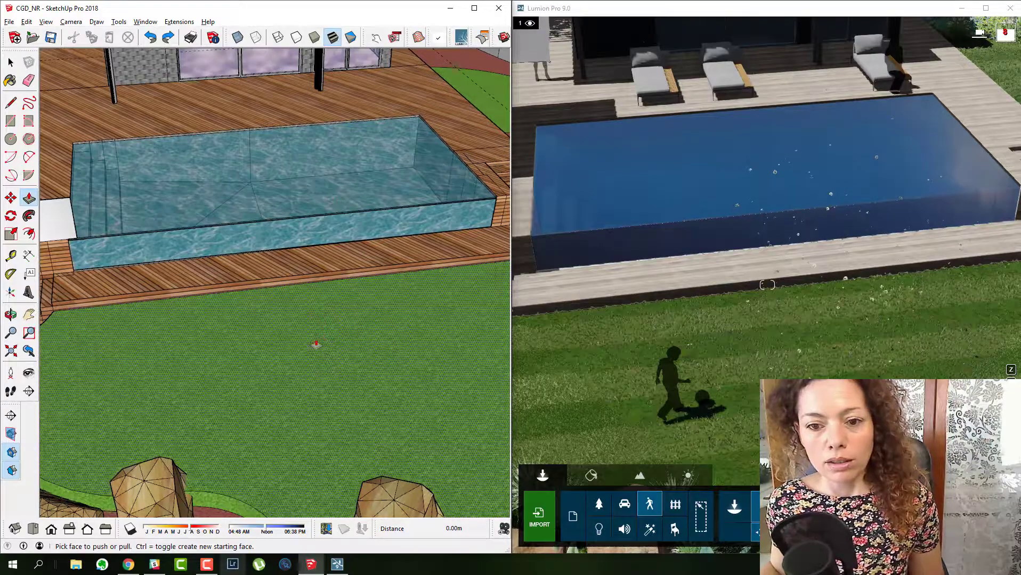
{"action": "scroll", "coordinate": [436, 309], "scroll_direction": "down", "scroll_amount": 5}
{"action": "scroll", "coordinate": [436, 309], "scroll_direction": "up", "scroll_amount": 3}
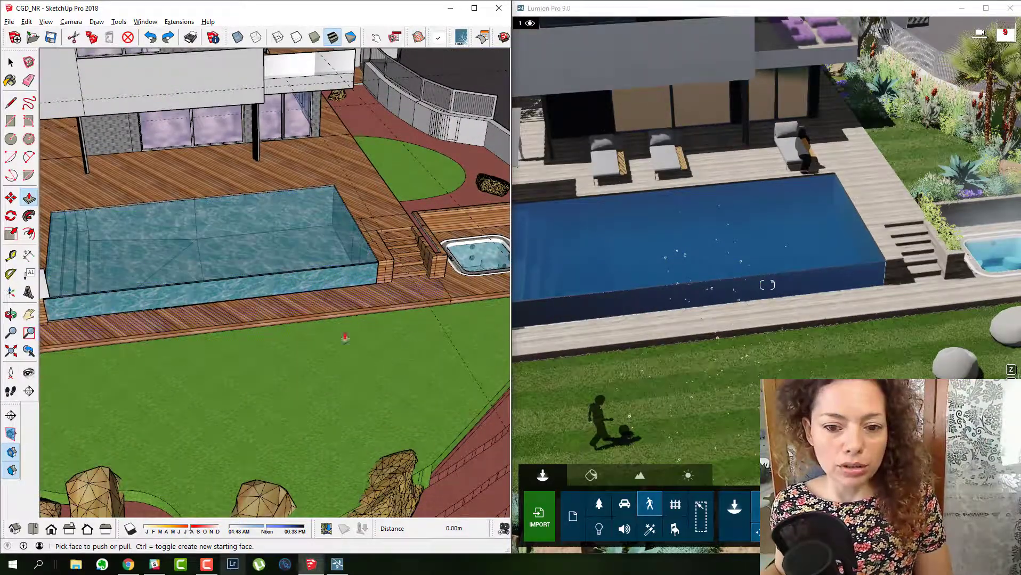
{"action": "mouse_move", "coordinate": [337, 339]}
{"action": "middle_mouse_down"}
{"action": "mouse_move", "coordinate": [145, 379]}
{"action": "mouse_move", "coordinate": [114, 411]}
{"action": "middle_mouse_up"}
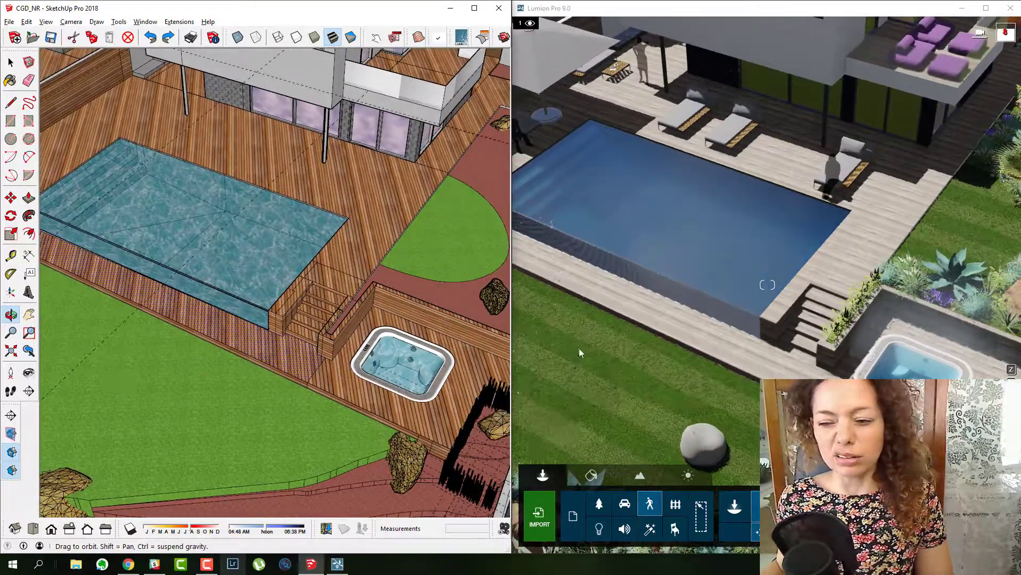
Switch to Lumion, find the Grid object among the utilities, and place it on the wooden deck beside the pool.
{"action": "left_click", "coordinate": [676, 528]}
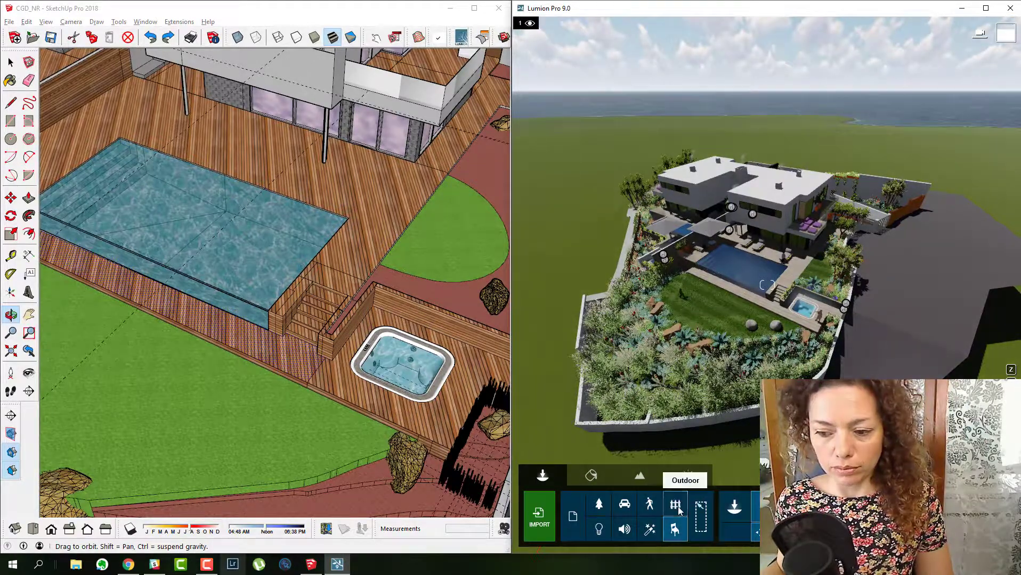
{"action": "left_click", "coordinate": [675, 504]}
{"action": "left_click", "coordinate": [651, 530]}
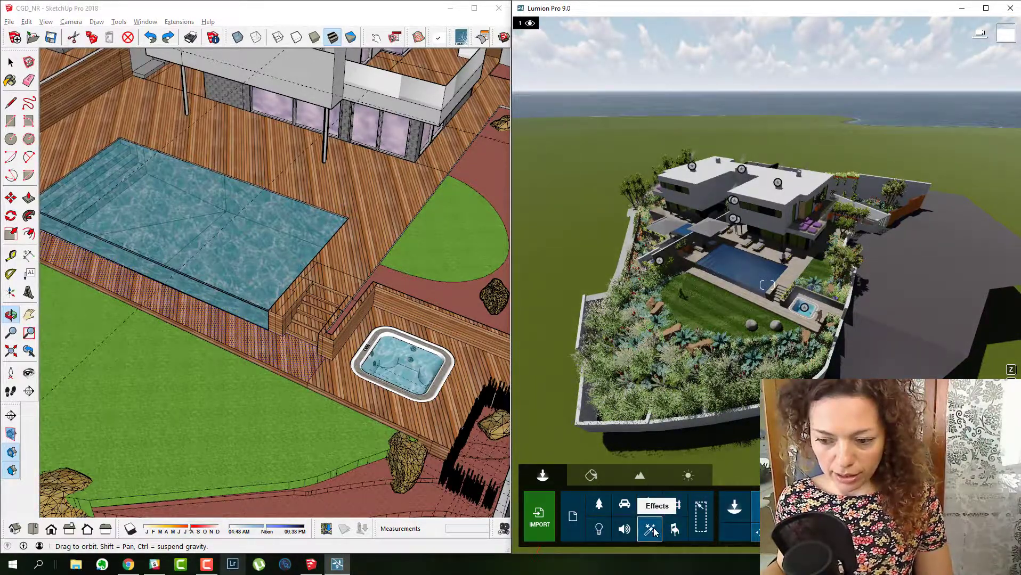
{"action": "left_click", "coordinate": [650, 530]}
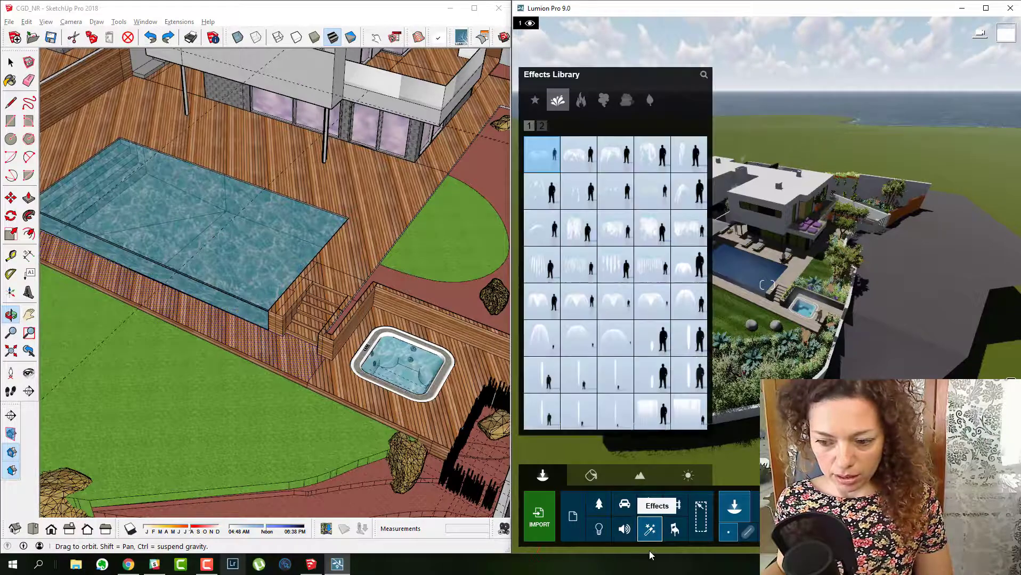
{"action": "left_click", "coordinate": [599, 530]}
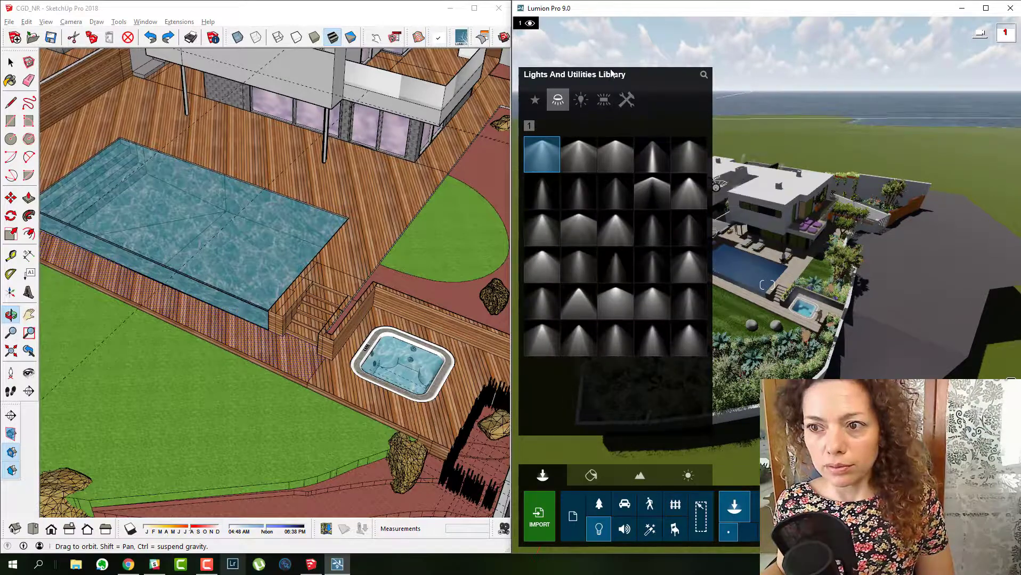
{"action": "left_click", "coordinate": [604, 100]}
{"action": "left_click", "coordinate": [630, 102]}
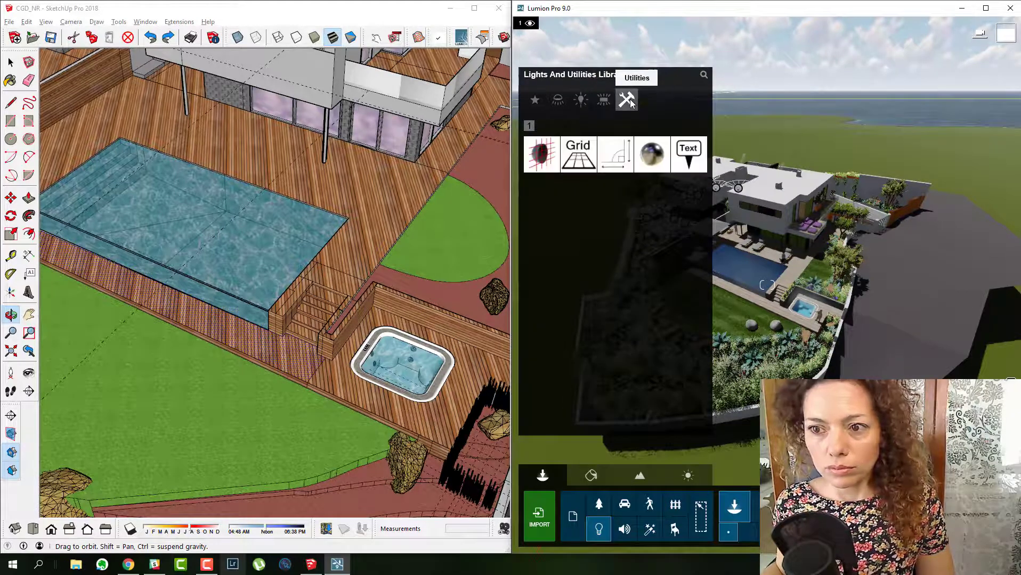
{"action": "mouse_move", "coordinate": [589, 168]}
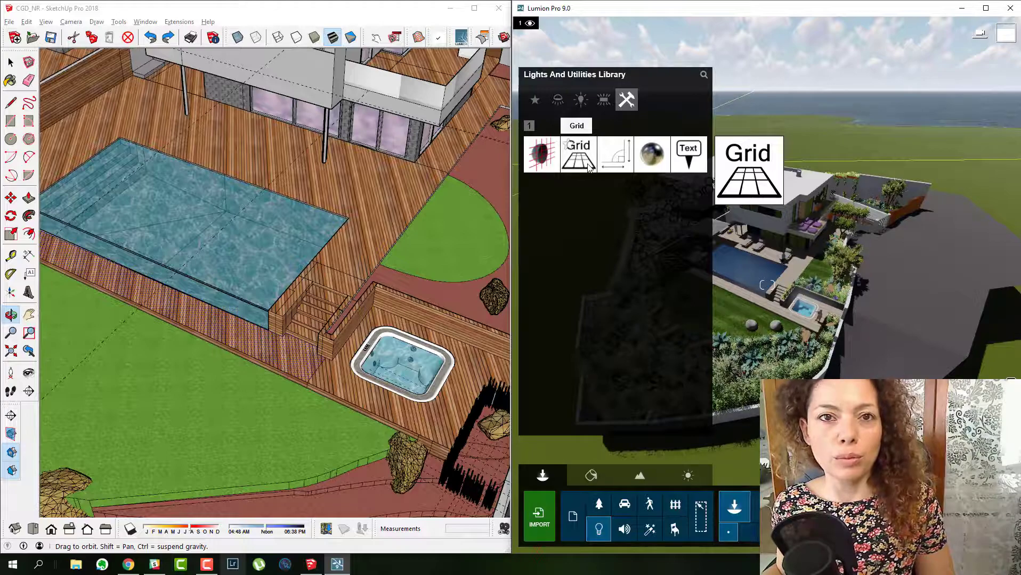
{"action": "left_click", "coordinate": [589, 167]}
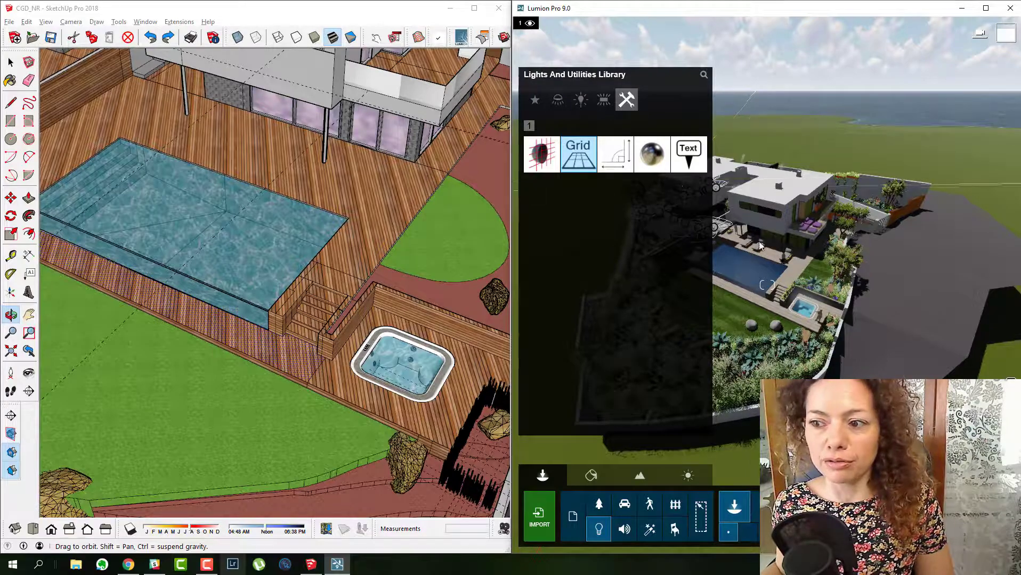
{"action": "scroll", "coordinate": [797, 258], "scroll_direction": "up", "scroll_amount": 10}
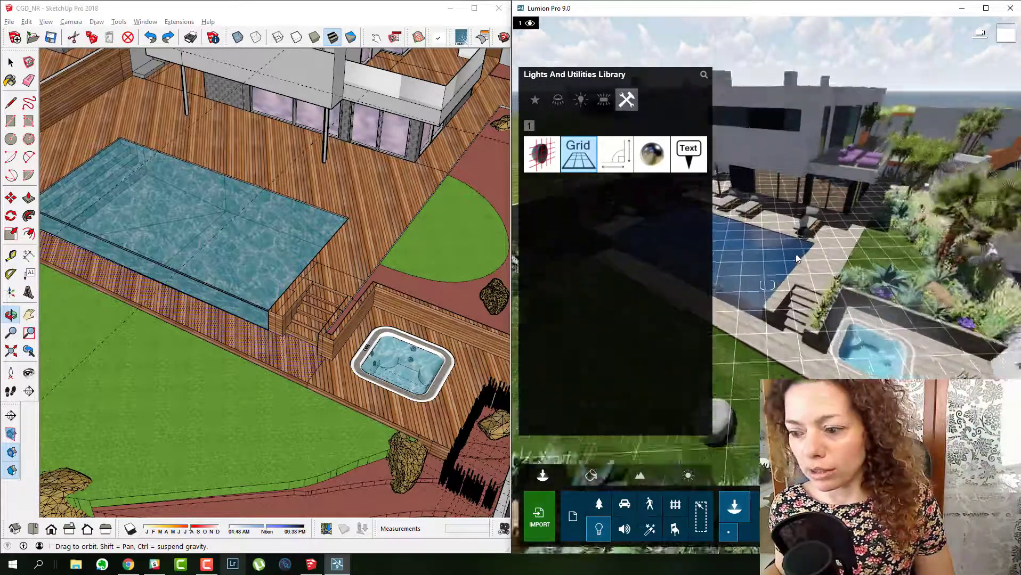
{"action": "scroll", "coordinate": [841, 242], "scroll_direction": "up", "scroll_amount": 5}
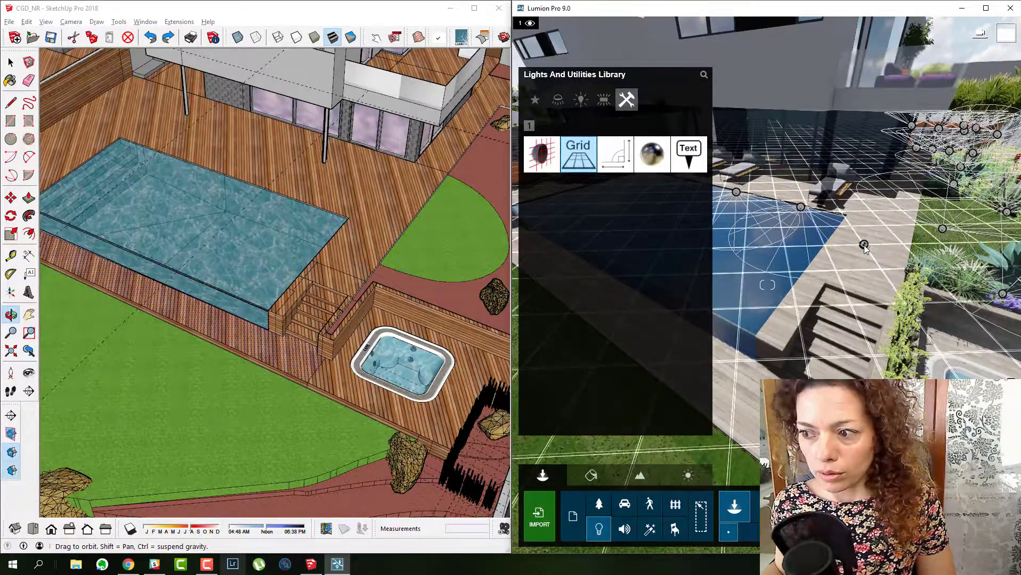
Reduce the Grid scale of the placed grid and rotate the grid on the pool deck.
{"action": "left_click", "coordinate": [766, 506]}
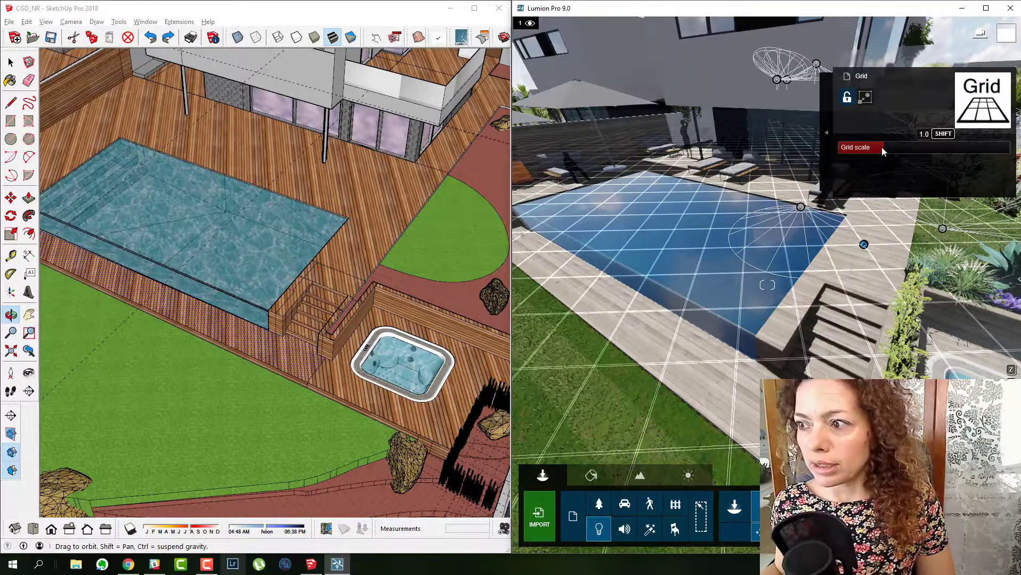
{"action": "left_click_drag", "start_coordinate": [881, 147], "coordinate": [873, 147]}
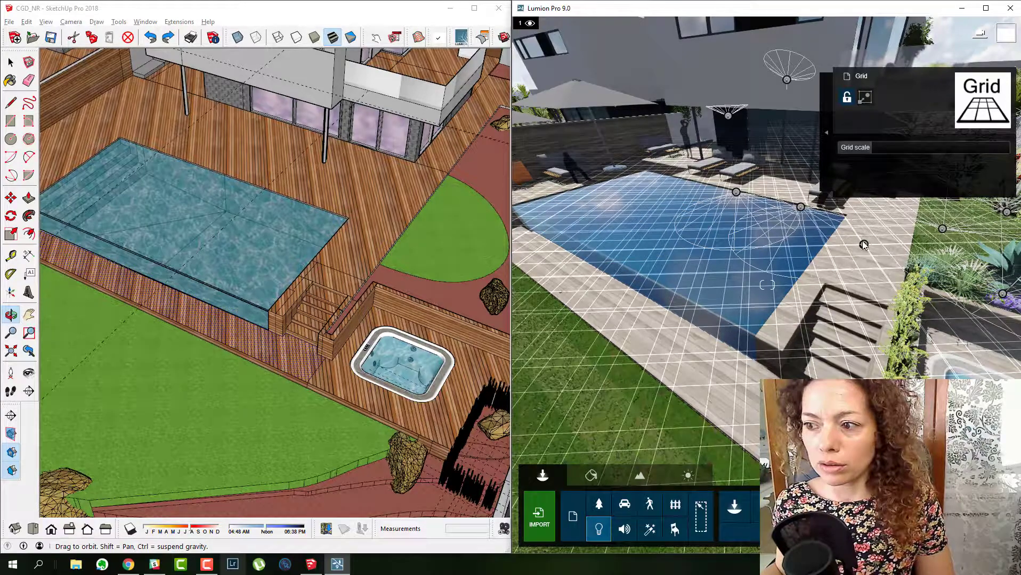
{"action": "left_click_drag", "start_coordinate": [863, 244], "coordinate": [880, 247]}
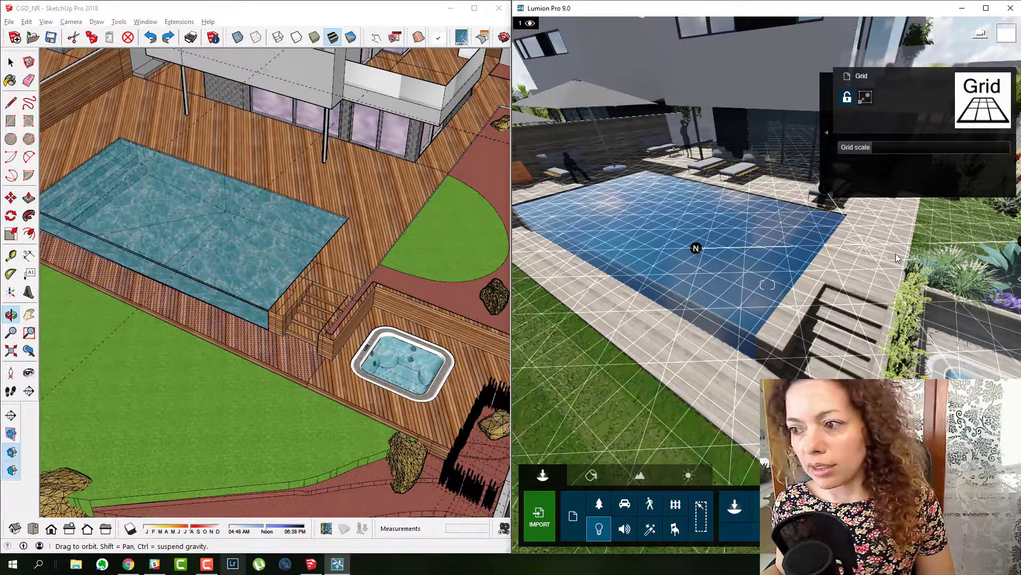
Delete the extra overlapping grid from the deck beside the pool.
{"action": "key", "text": "w"}
{"action": "key", "text": "w"}
{"action": "right_click_drag", "start_coordinate": [718, 253], "coordinate": [647, 200]}
{"action": "key", "text": "w"}
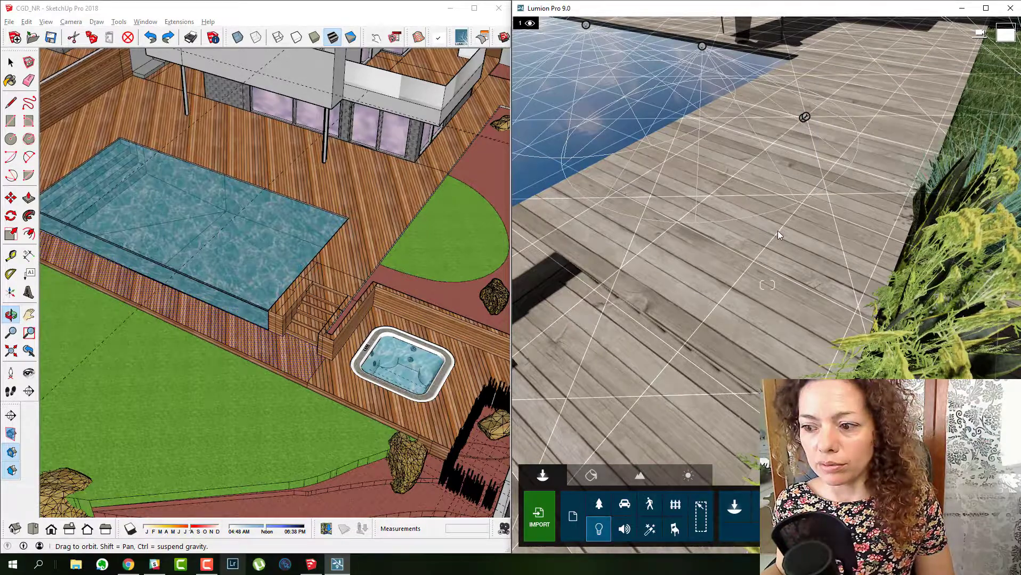
{"action": "key", "text": "s"}
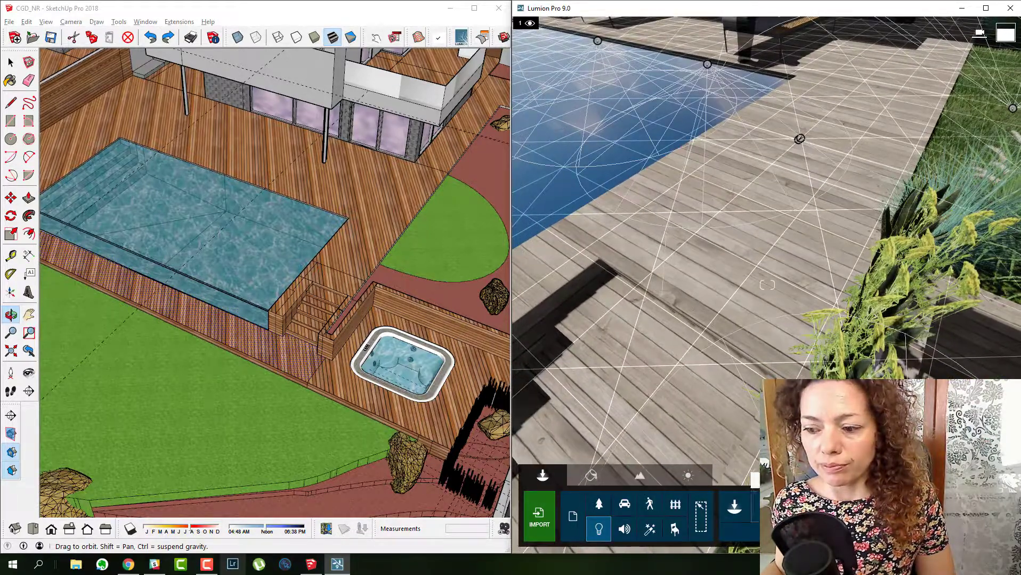
{"action": "right_click_drag", "start_coordinate": [818, 121], "coordinate": [818, 121]}
{"action": "mouse_move", "coordinate": [801, 141]}
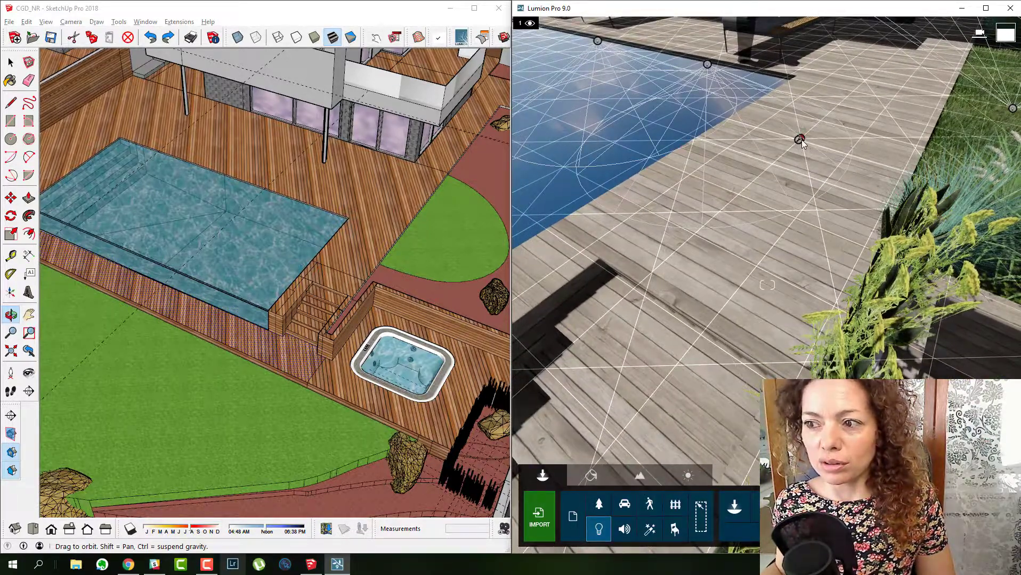
{"action": "left_click", "coordinate": [801, 139]}
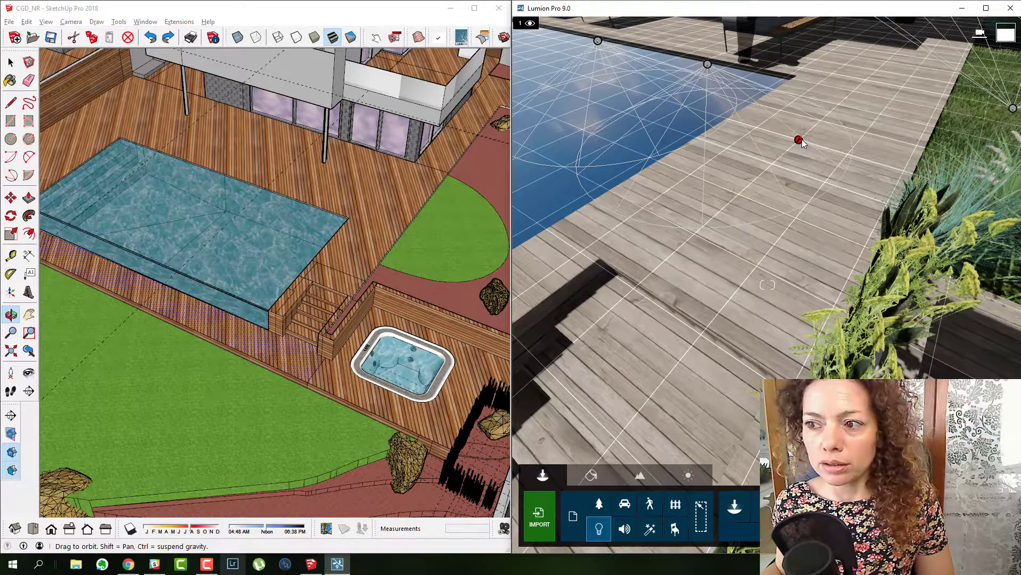
Open the material library for the wooden deck material beside the pool.
{"action": "scroll", "coordinate": [771, 223], "scroll_direction": "down", "scroll_amount": 3}
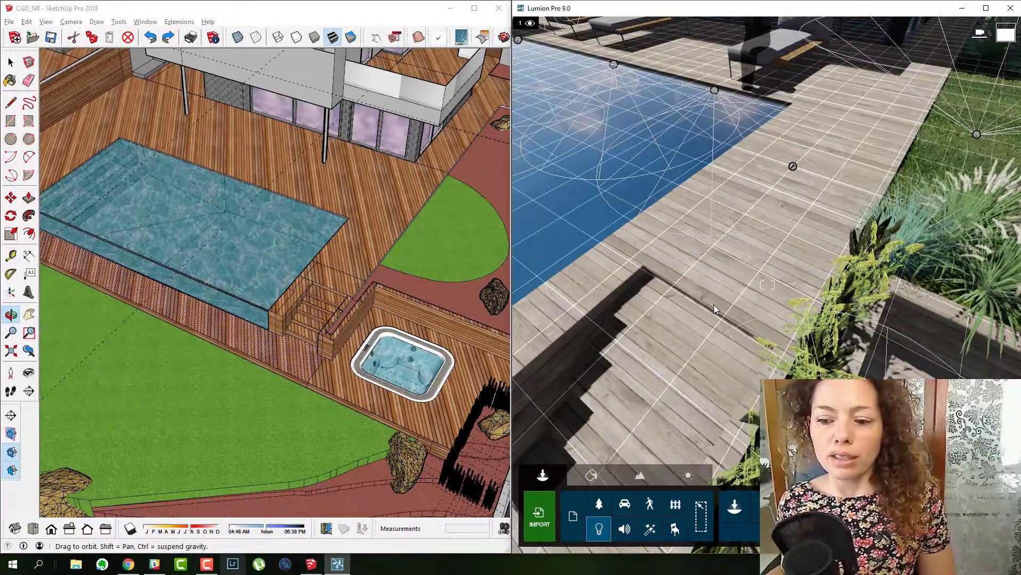
{"action": "left_click", "coordinate": [591, 475]}
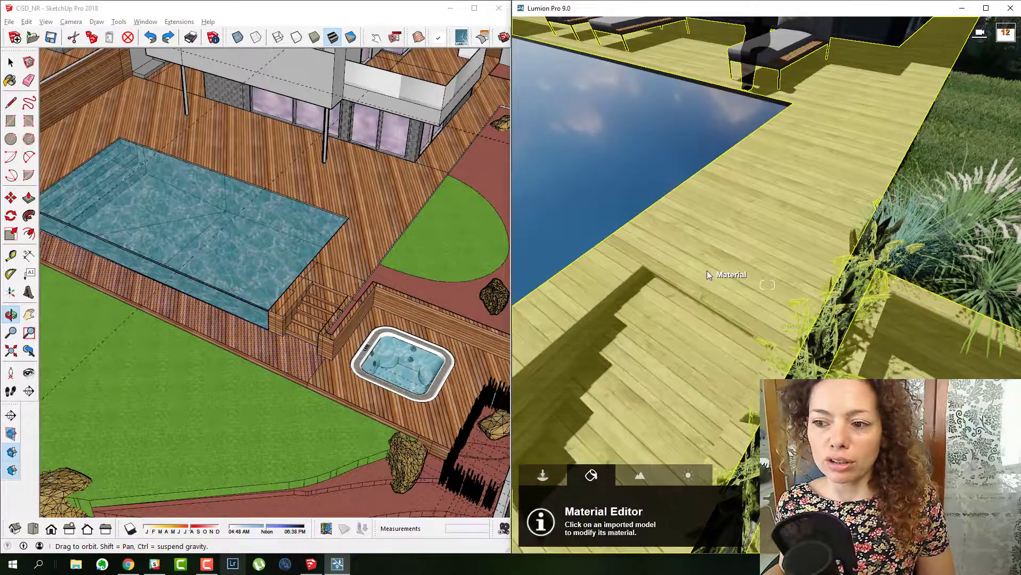
{"action": "left_click", "coordinate": [730, 227]}
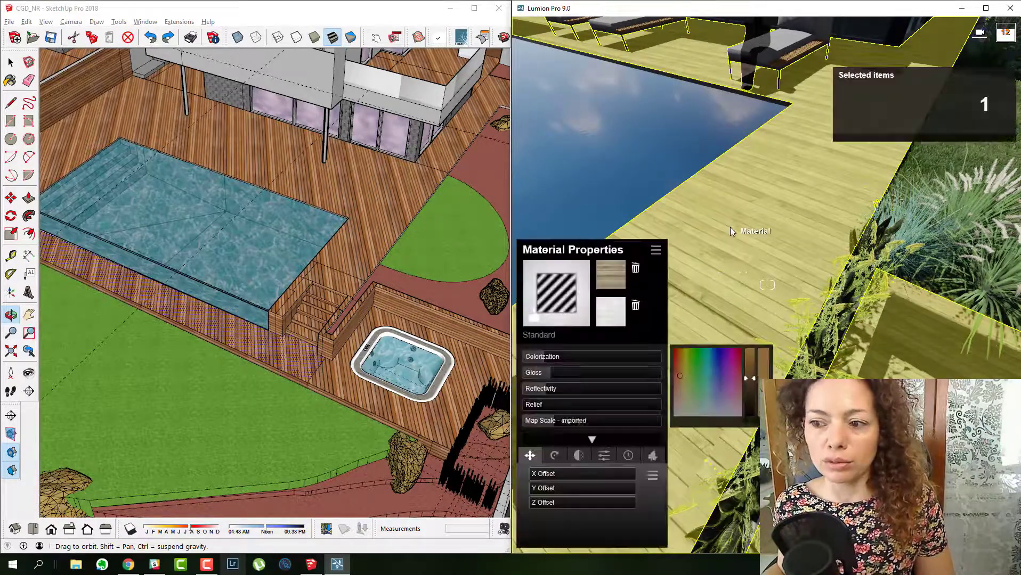
{"action": "left_click", "coordinate": [566, 297]}
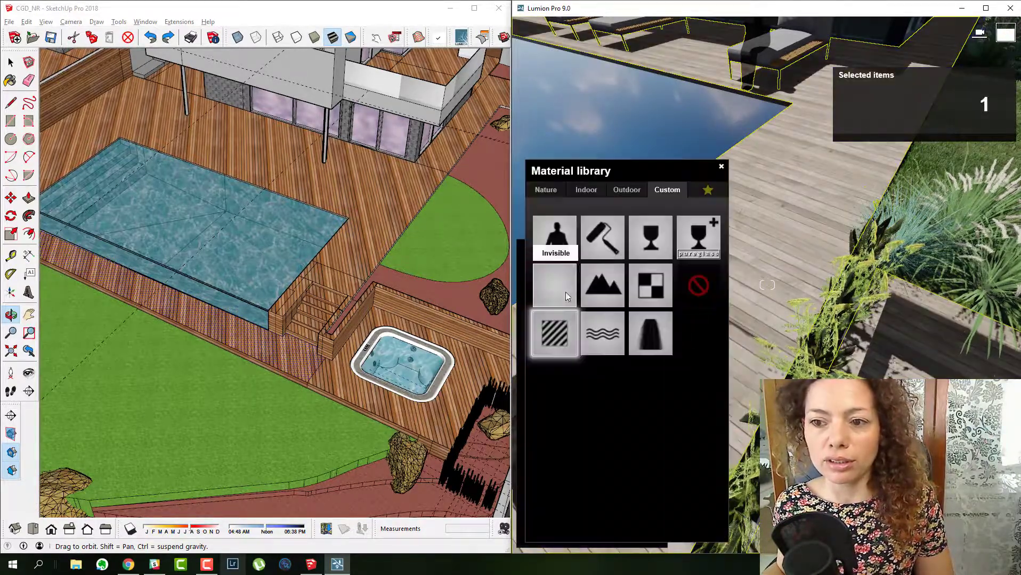
Replace the deck's wood with the indoor tile material Tiles 013 DDDS 1024.
{"action": "left_click", "coordinate": [589, 190]}
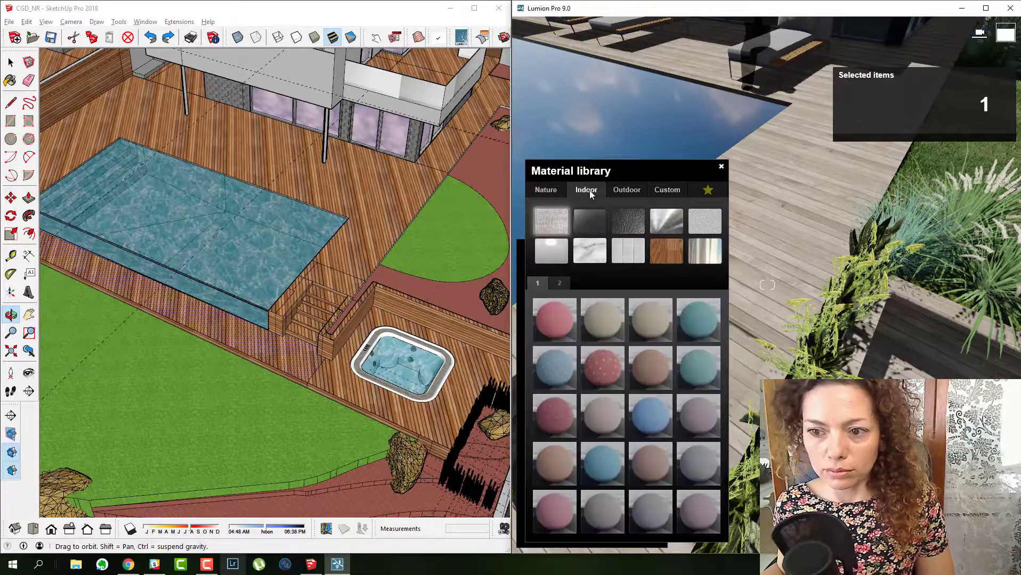
{"action": "left_click", "coordinate": [621, 250]}
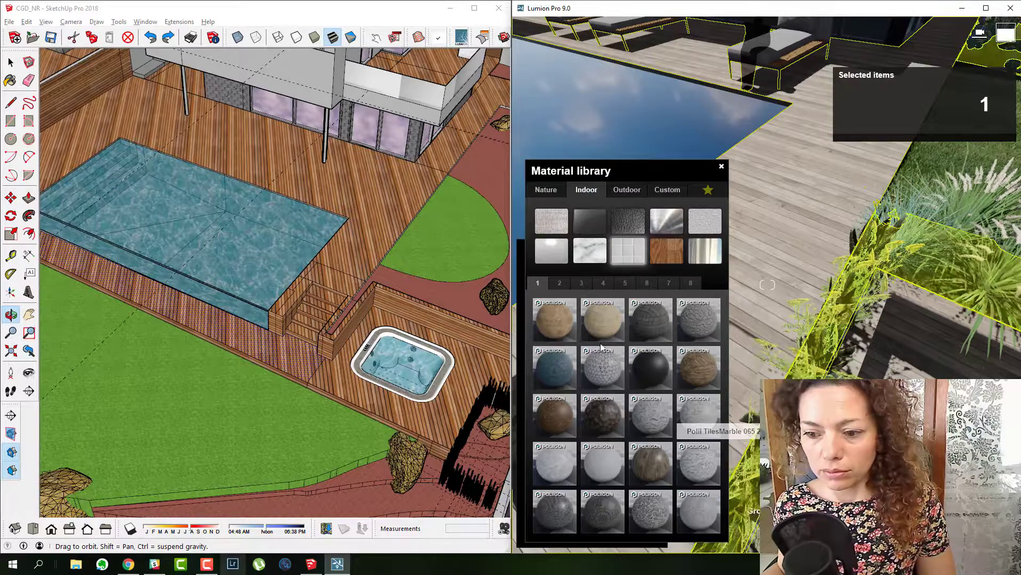
{"action": "left_click", "coordinate": [561, 283]}
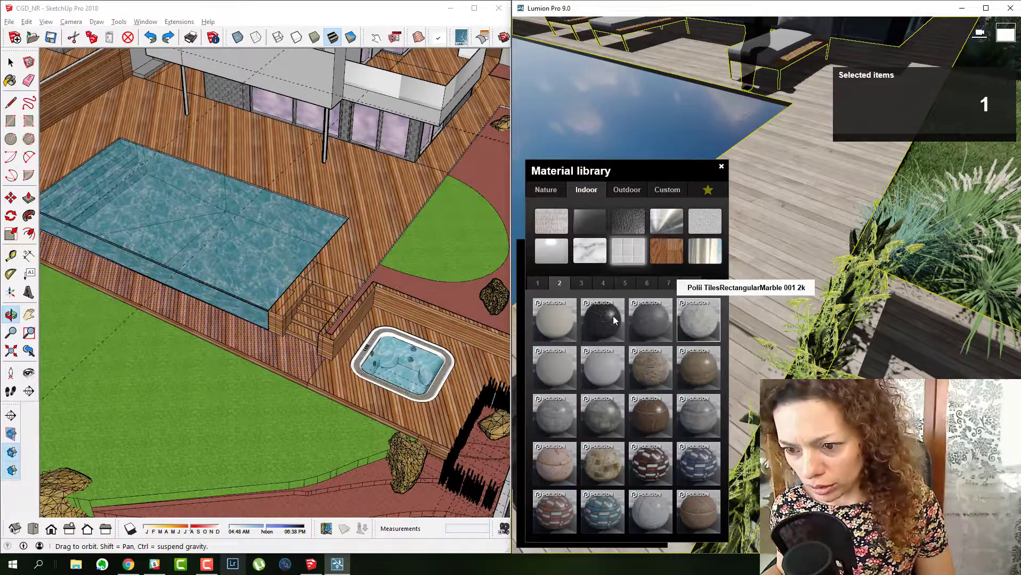
{"action": "left_click", "coordinate": [582, 285]}
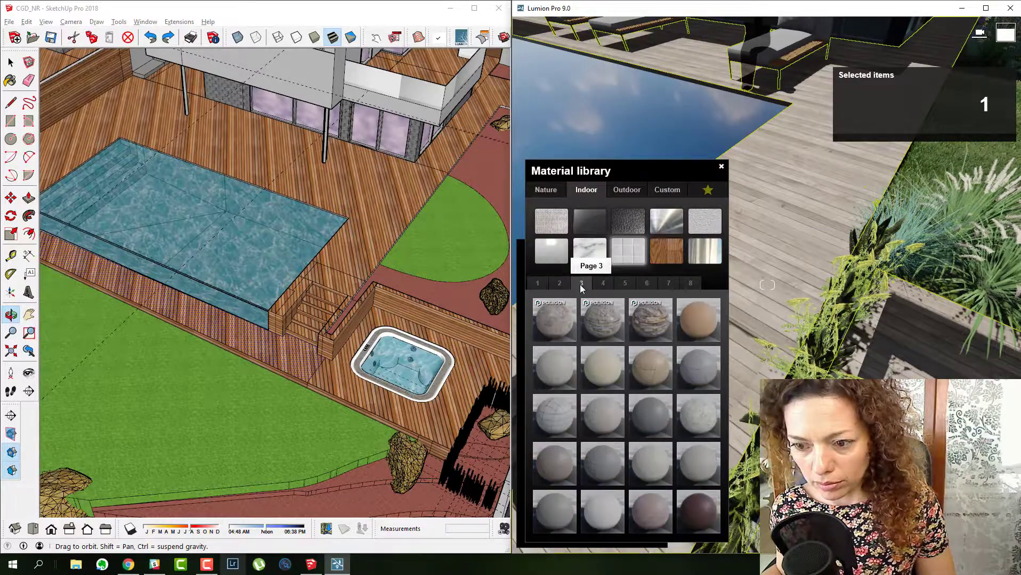
{"action": "left_click", "coordinate": [559, 476]}
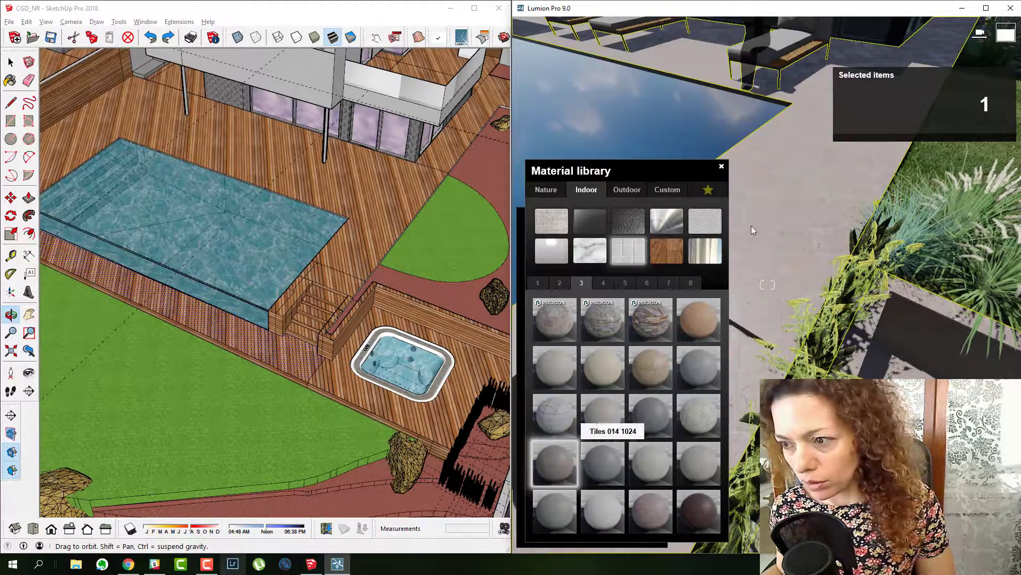
{"action": "key", "text": "w"}
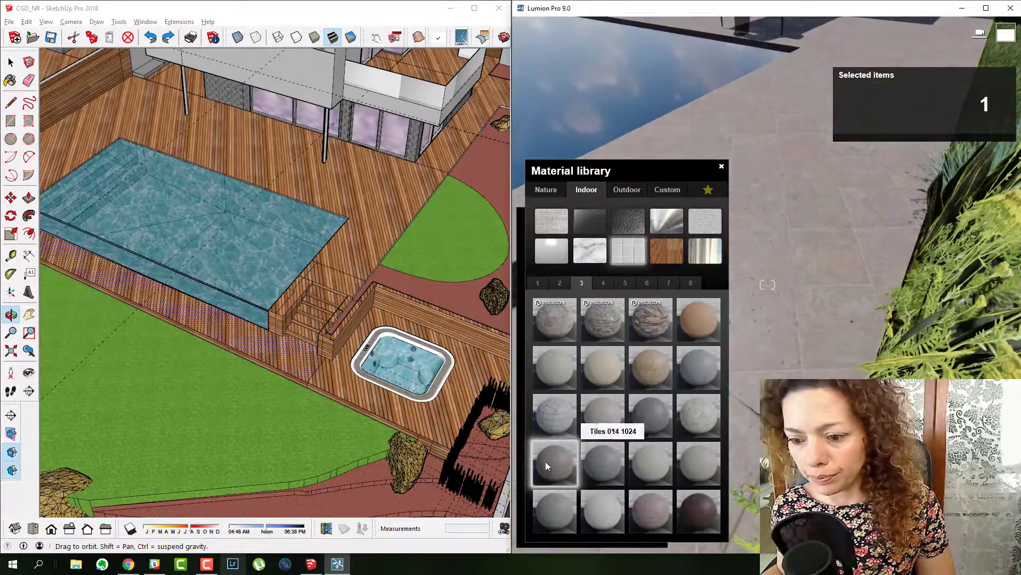
{"action": "left_click", "coordinate": [547, 467]}
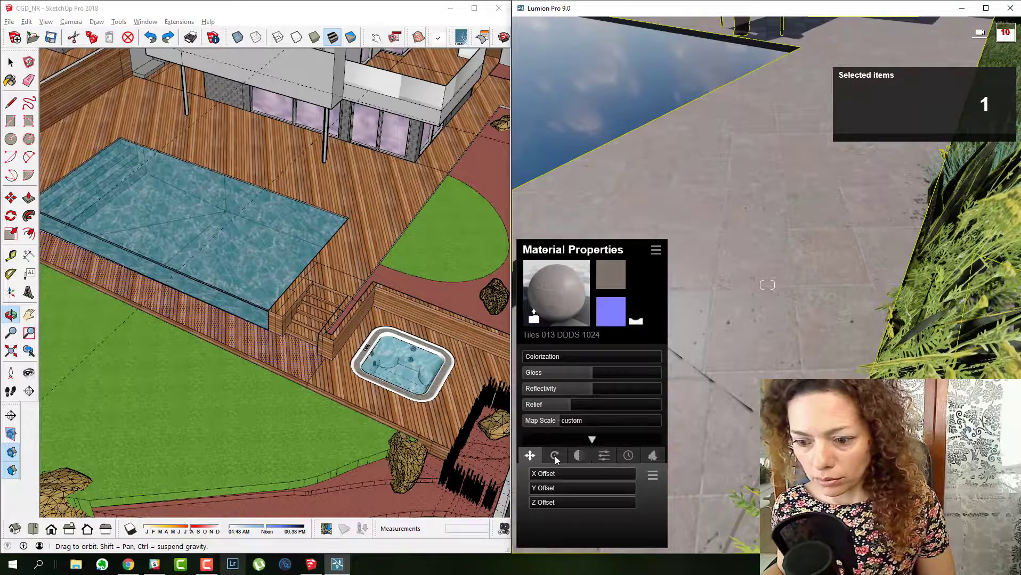
Rotate the deck's tile texture to a heading of about 32°.
{"action": "left_click", "coordinate": [537, 476]}
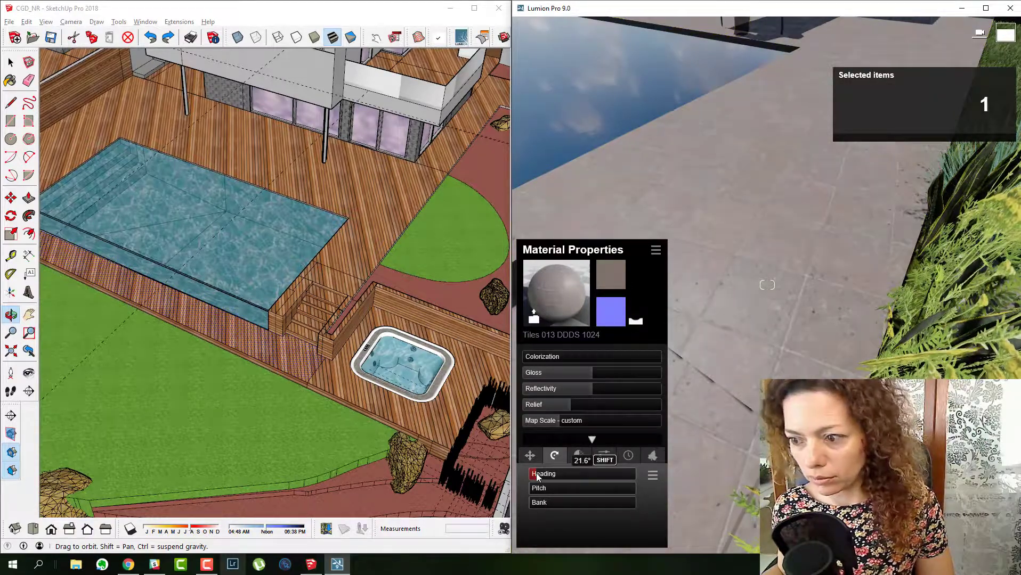
{"action": "left_click_drag", "start_coordinate": [538, 475], "coordinate": [539, 475]}
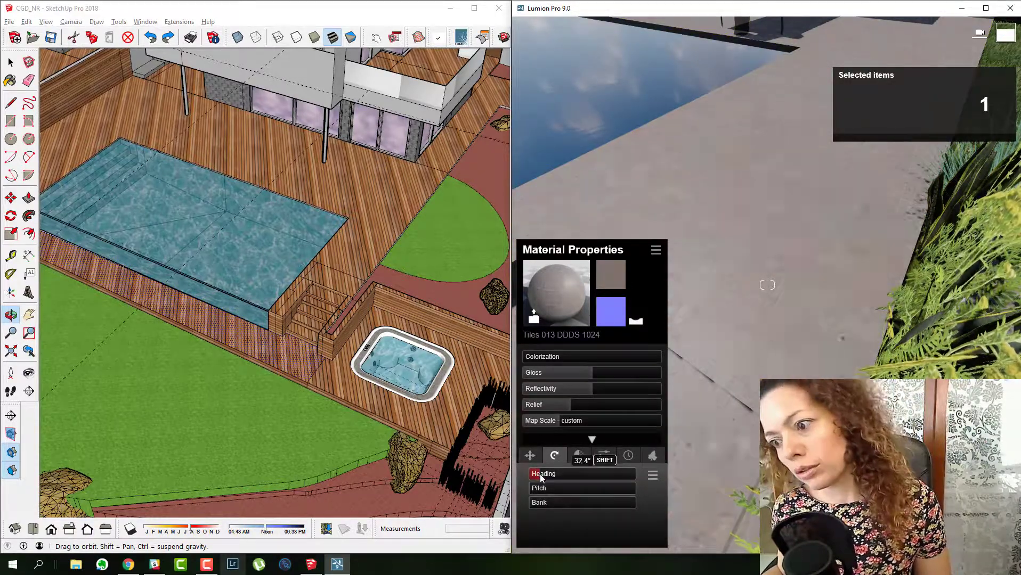
{"action": "scroll", "coordinate": [800, 373], "scroll_direction": "down", "scroll_amount": 5}
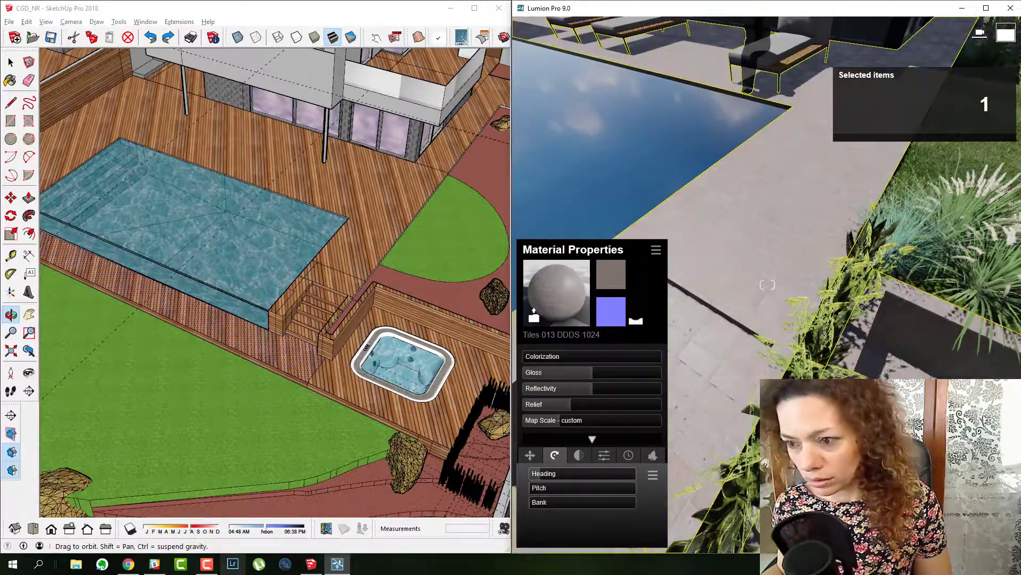
Reduce the map scale of the deck tiles slightly and save the material changes.
{"action": "scroll", "coordinate": [757, 276], "scroll_direction": "up", "scroll_amount": 3}
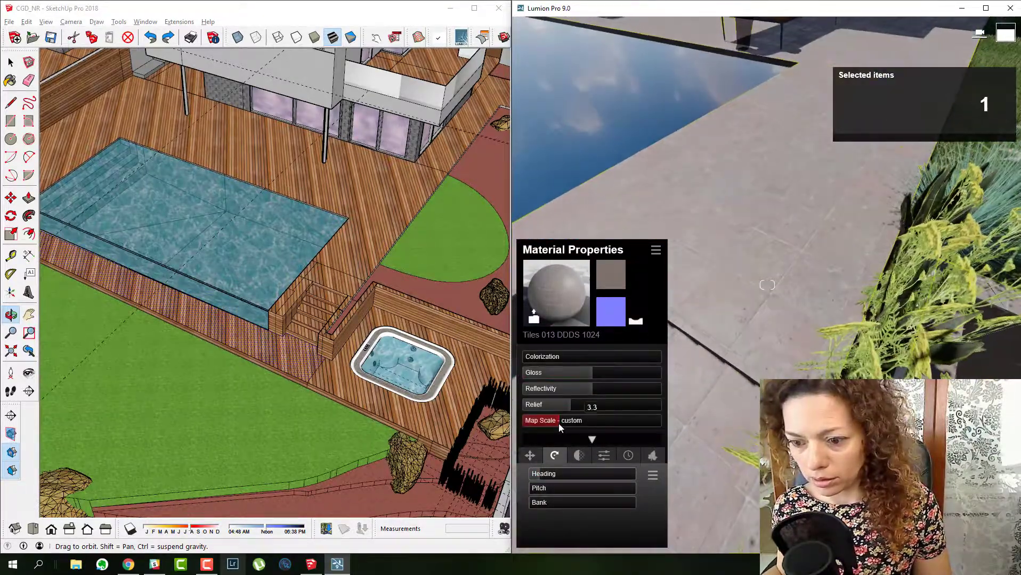
{"action": "left_click_drag", "start_coordinate": [558, 423], "coordinate": [554, 422]}
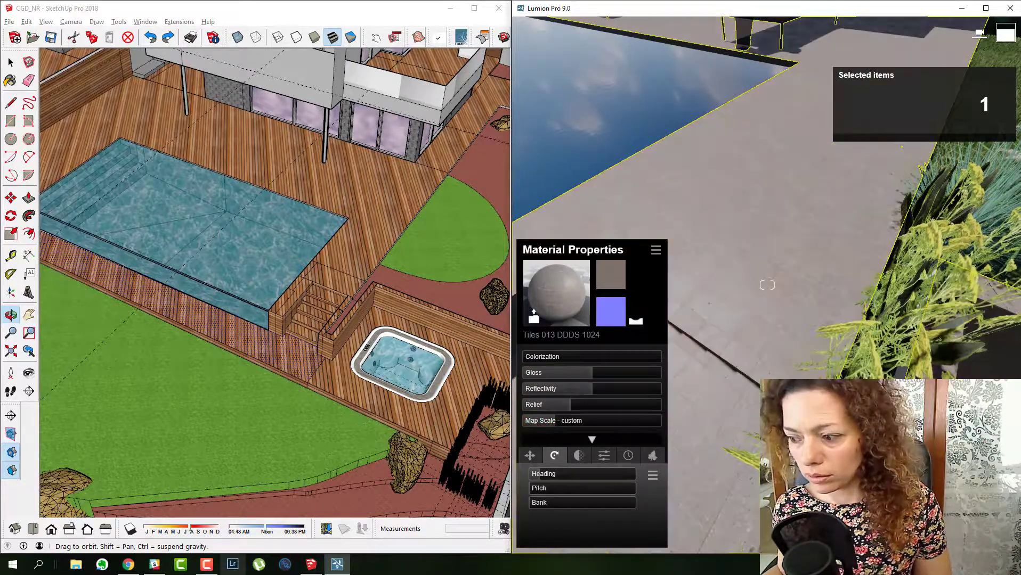
{"action": "left_click", "coordinate": [998, 532]}
{"action": "scroll", "coordinate": [735, 302], "scroll_direction": "down", "scroll_amount": 3}
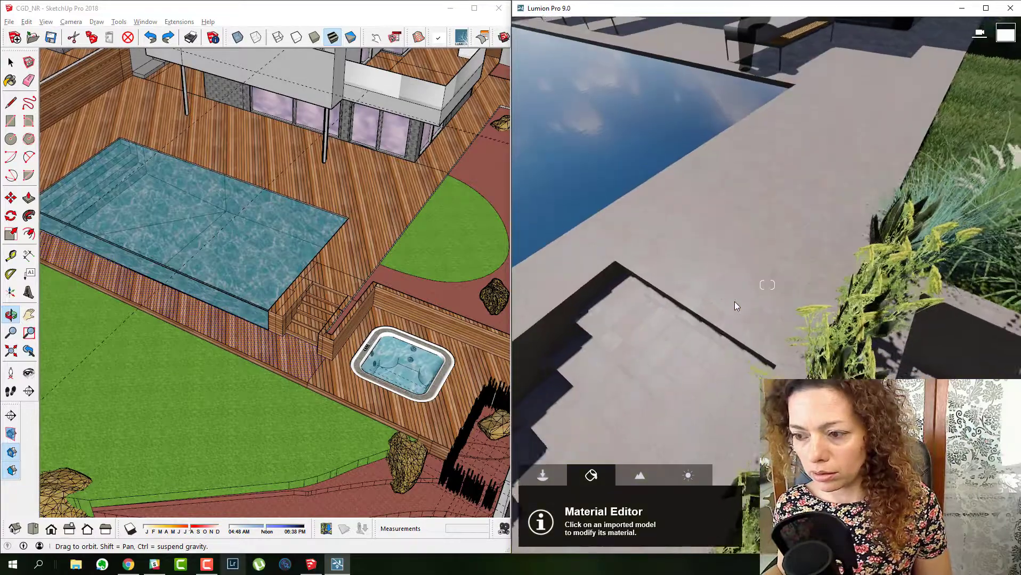
Compare the deck tiles with the placed grid up close and from straight above.
{"action": "scroll", "coordinate": [755, 334], "scroll_direction": "down", "scroll_amount": 10}
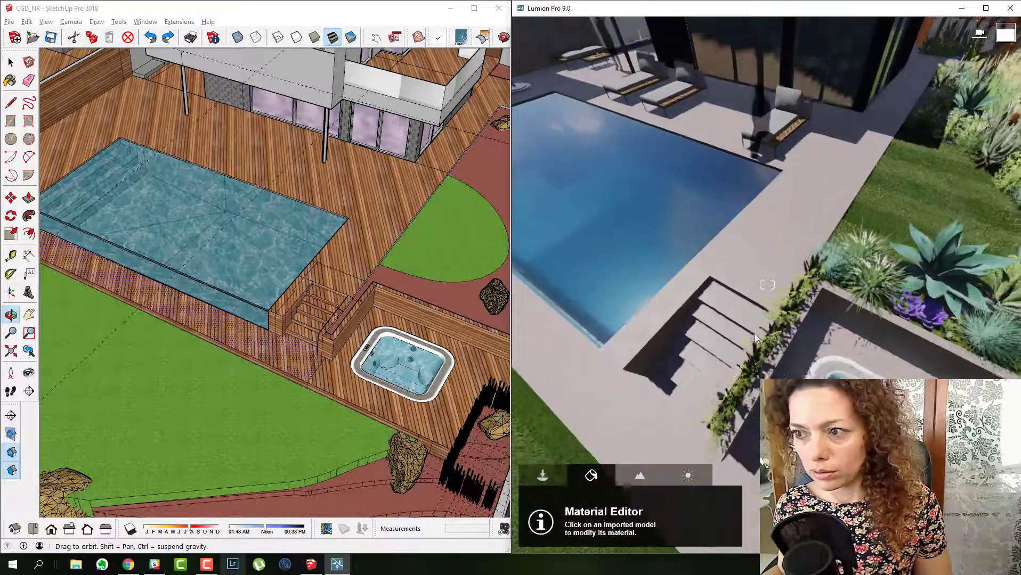
{"action": "key", "text": "w"}
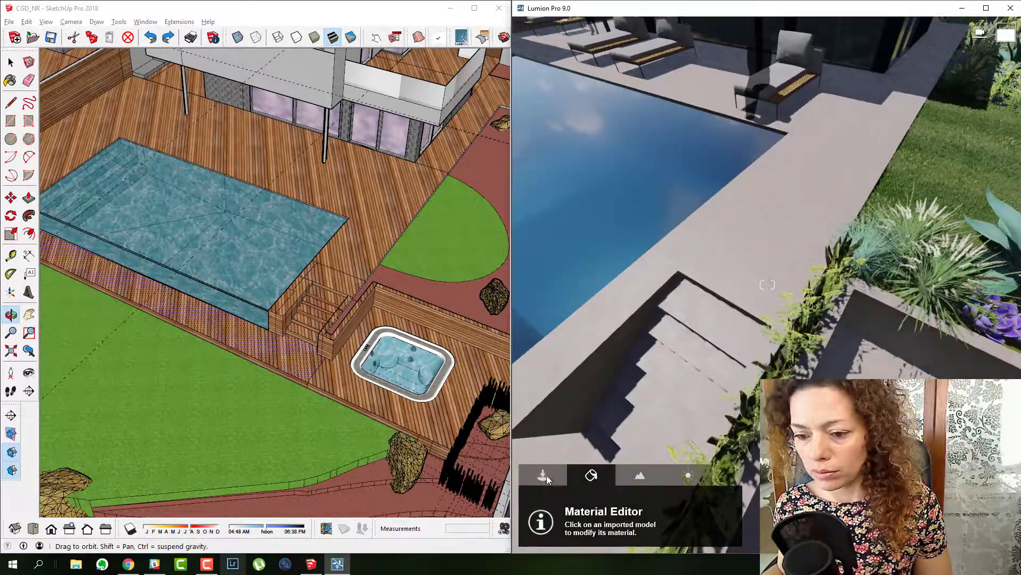
{"action": "left_click", "coordinate": [542, 476]}
{"action": "key", "text": "w"}
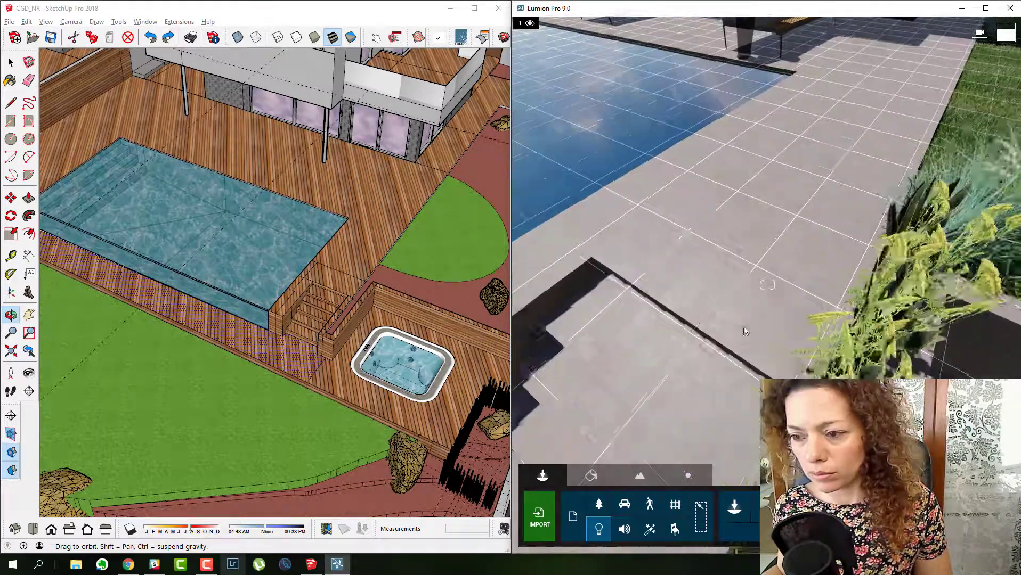
{"action": "mouse_move", "coordinate": [767, 285]}
{"action": "right_mouse_down"}
{"action": "mouse_move", "coordinate": [714, 267]}
{"action": "mouse_move", "coordinate": [714, 229]}
{"action": "mouse_move", "coordinate": [757, 229]}
{"action": "mouse_move", "coordinate": [799, 309]}
{"action": "mouse_move", "coordinate": [749, 335]}
{"action": "mouse_move", "coordinate": [762, 359]}
{"action": "mouse_move", "coordinate": [743, 358]}
{"action": "mouse_move", "coordinate": [755, 358]}
{"action": "right_mouse_up"}
{"action": "key", "text": "w"}
{"action": "key", "text": "s"}
Enlarge the map scale of the deck's tile material to suit the grid squares and save the change.
{"action": "left_click", "coordinate": [591, 475]}
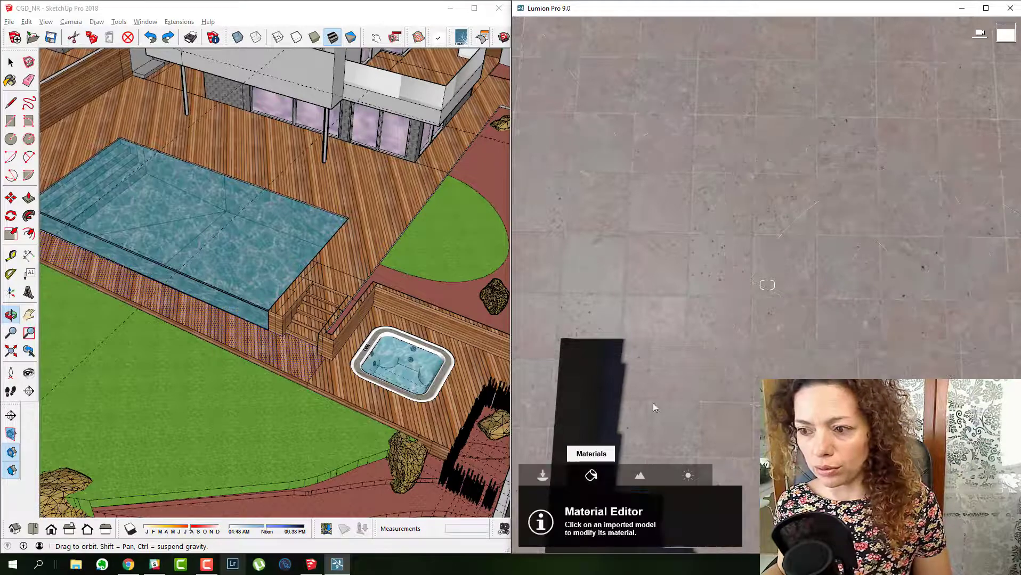
{"action": "left_click", "coordinate": [770, 344]}
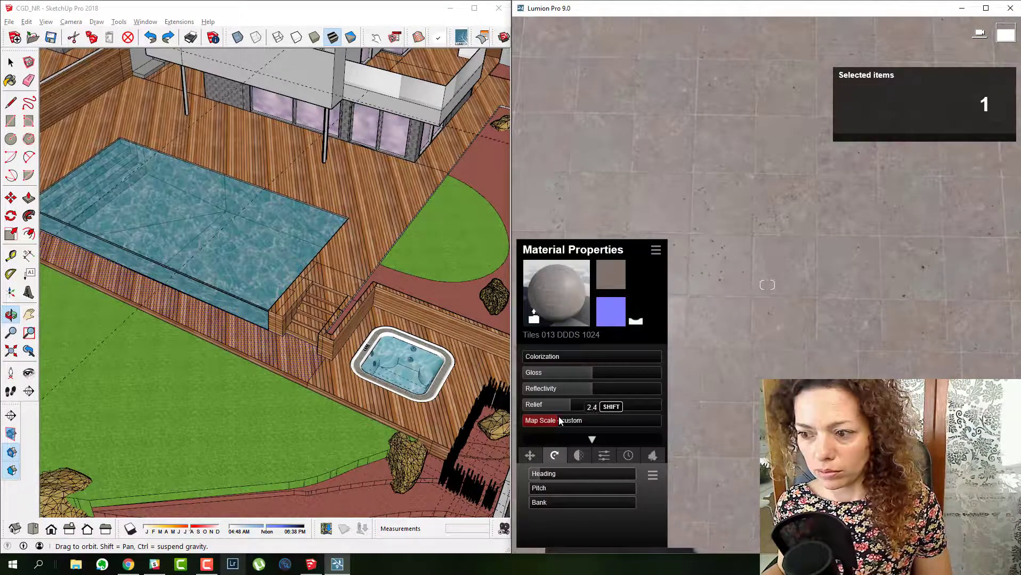
{"action": "left_click_drag", "start_coordinate": [558, 418], "coordinate": [563, 417]}
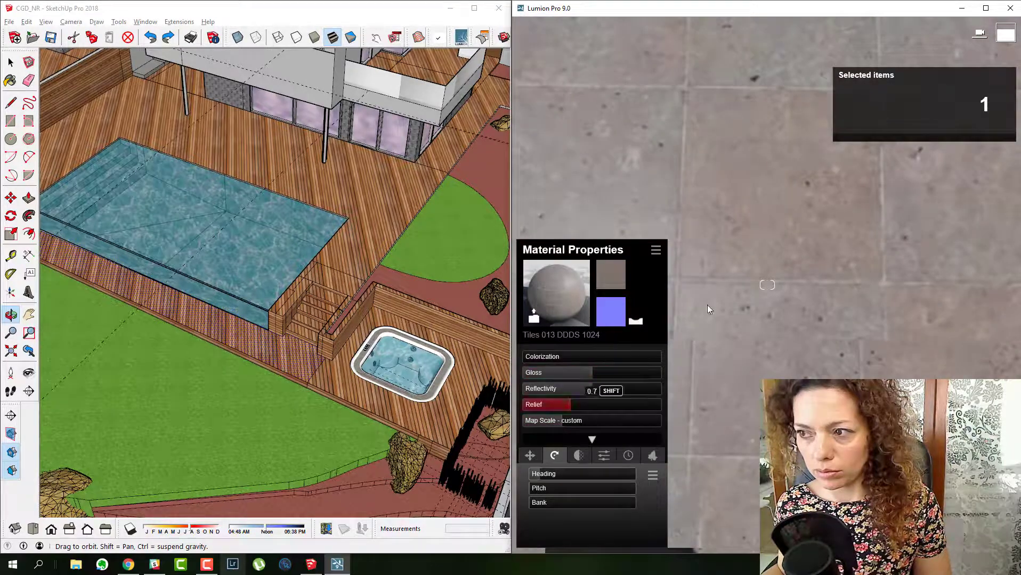
{"action": "scroll", "coordinate": [812, 237], "scroll_direction": "down", "scroll_amount": 5}
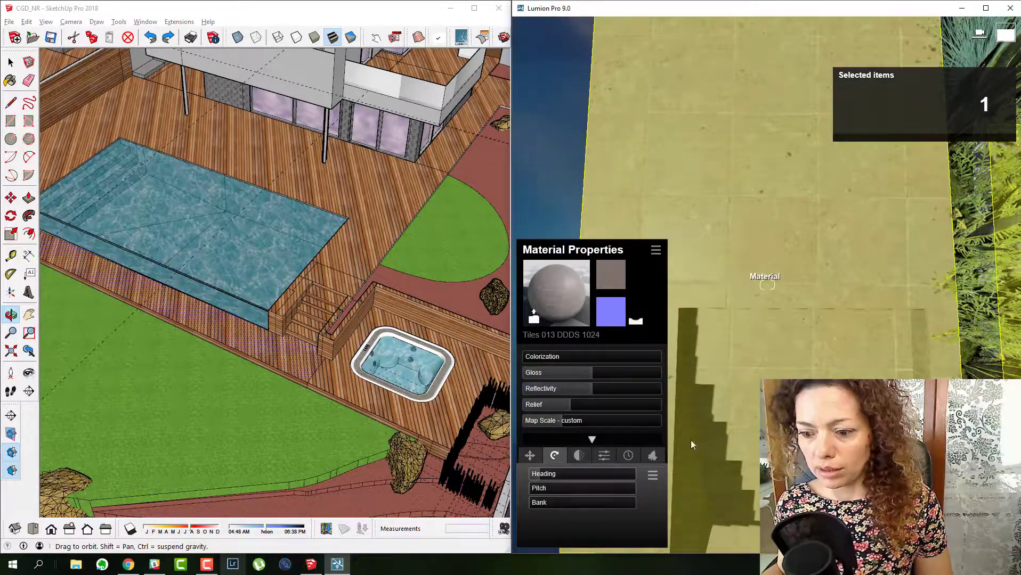
{"action": "left_click", "coordinate": [1003, 536]}
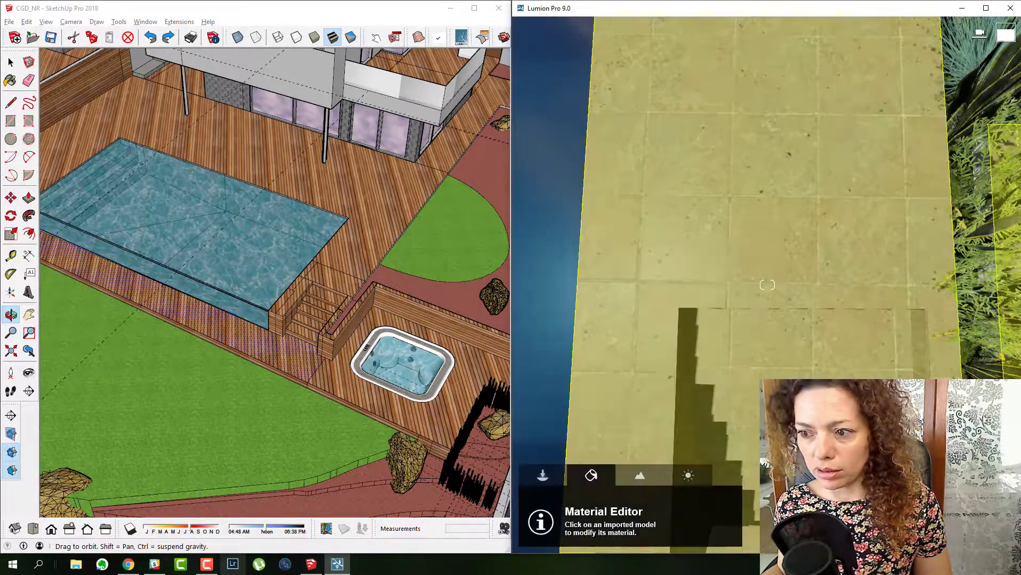
Move the placed grid on the deck so its lines align with the tile joints.
{"action": "left_click", "coordinate": [535, 482]}
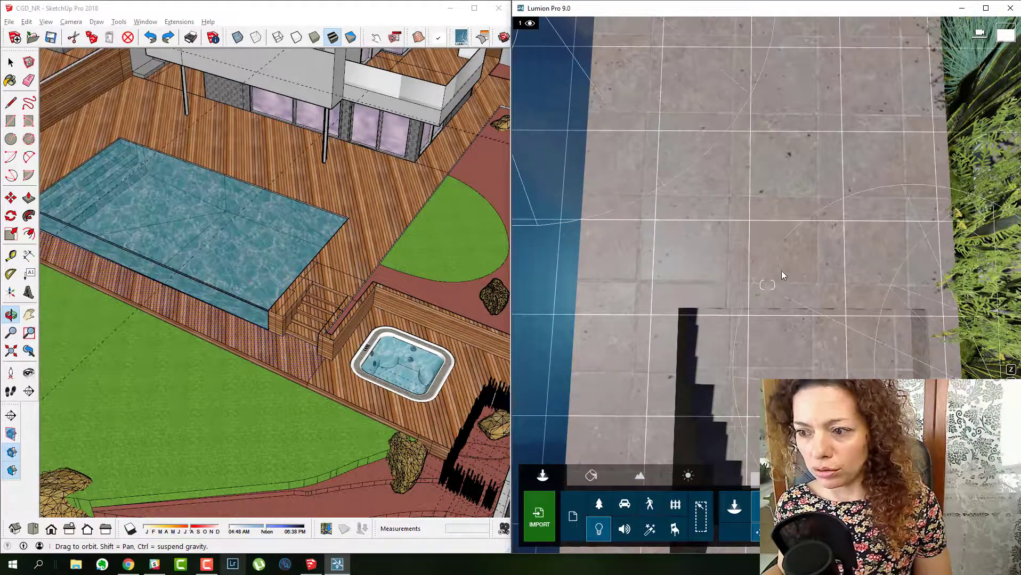
{"action": "scroll", "coordinate": [746, 312], "scroll_direction": "down", "scroll_amount": 3}
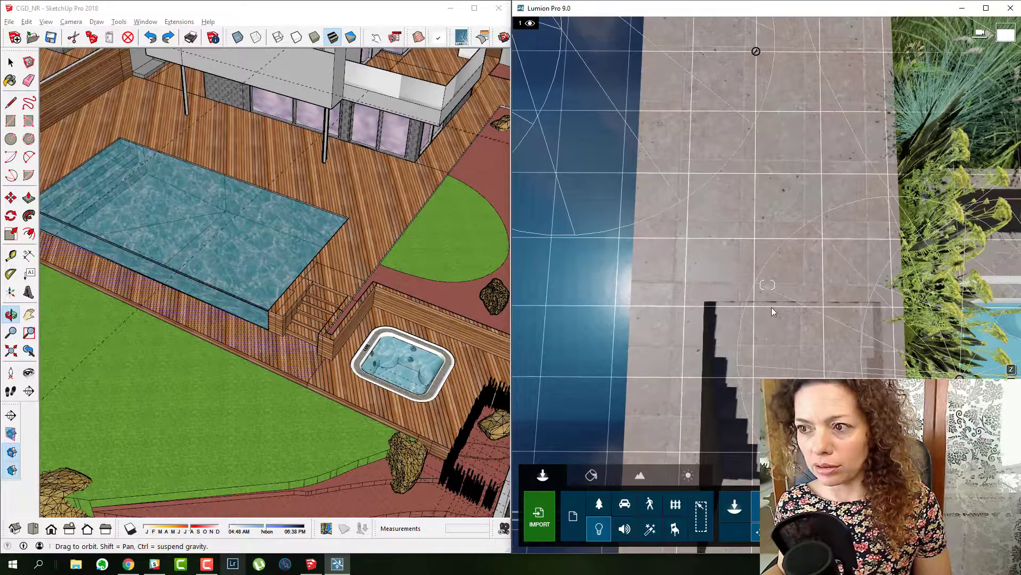
{"action": "left_click", "coordinate": [758, 49]}
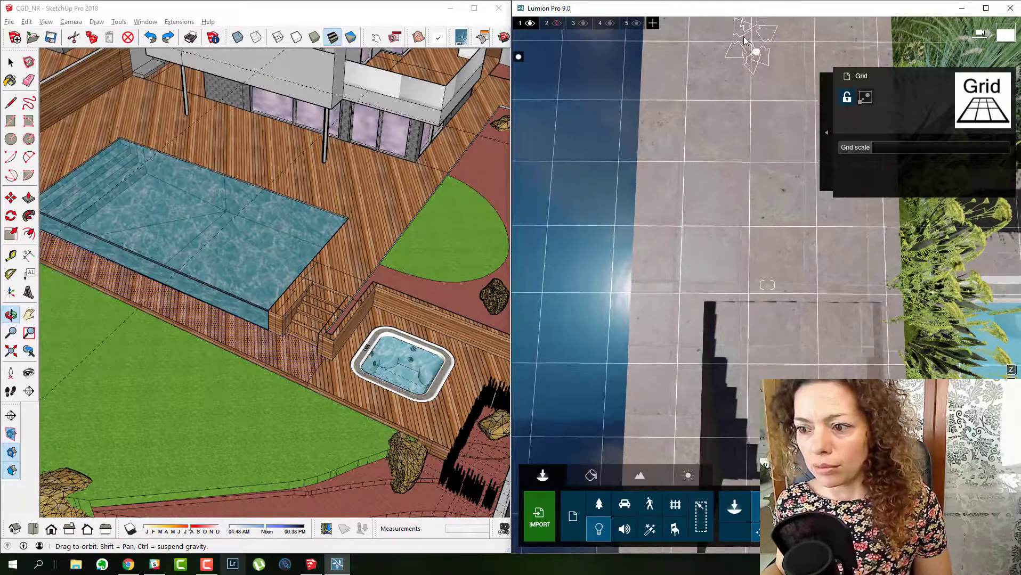
{"action": "left_click_drag", "start_coordinate": [741, 31], "coordinate": [745, 34]}
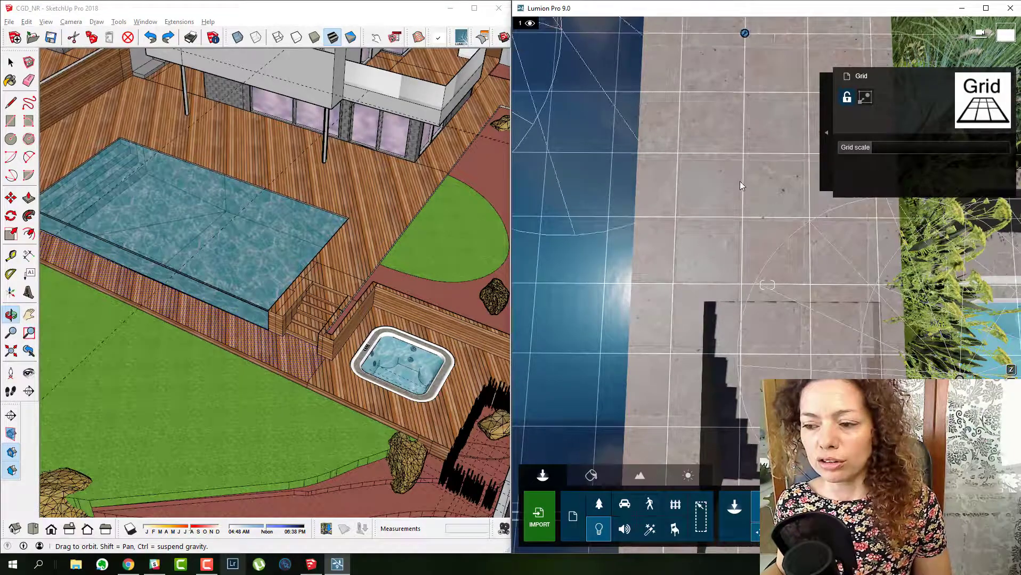
Examine the tiled pool deck, the garden and the whole villa from above and from several angles.
{"action": "scroll", "coordinate": [730, 177], "scroll_direction": "down", "scroll_amount": 2}
{"action": "scroll", "coordinate": [720, 173], "scroll_direction": "down", "scroll_amount": 5}
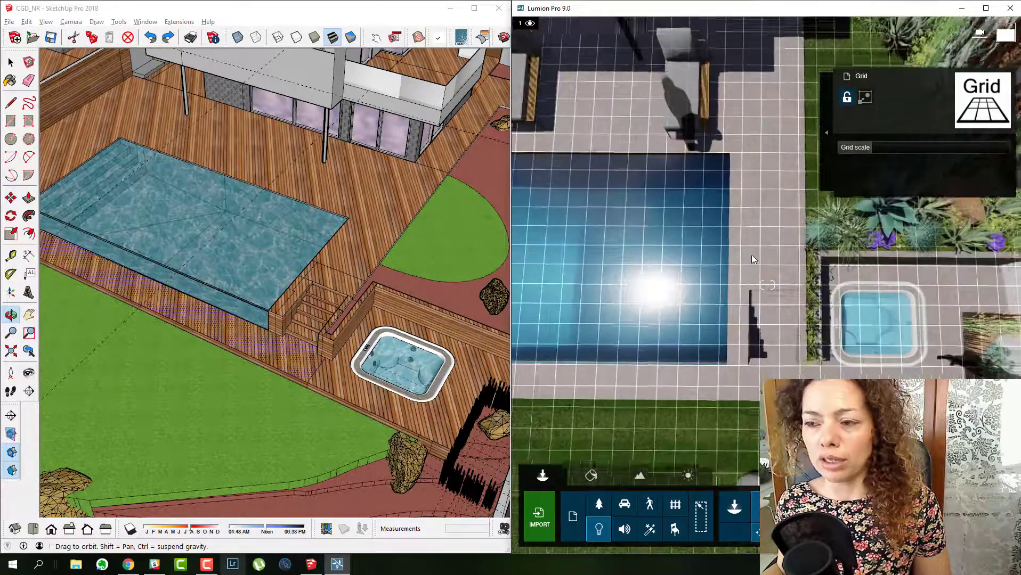
{"action": "right_click_drag", "start_coordinate": [751, 254], "coordinate": [732, 184]}
{"action": "scroll", "coordinate": [733, 184], "scroll_direction": "down", "scroll_amount": 2}
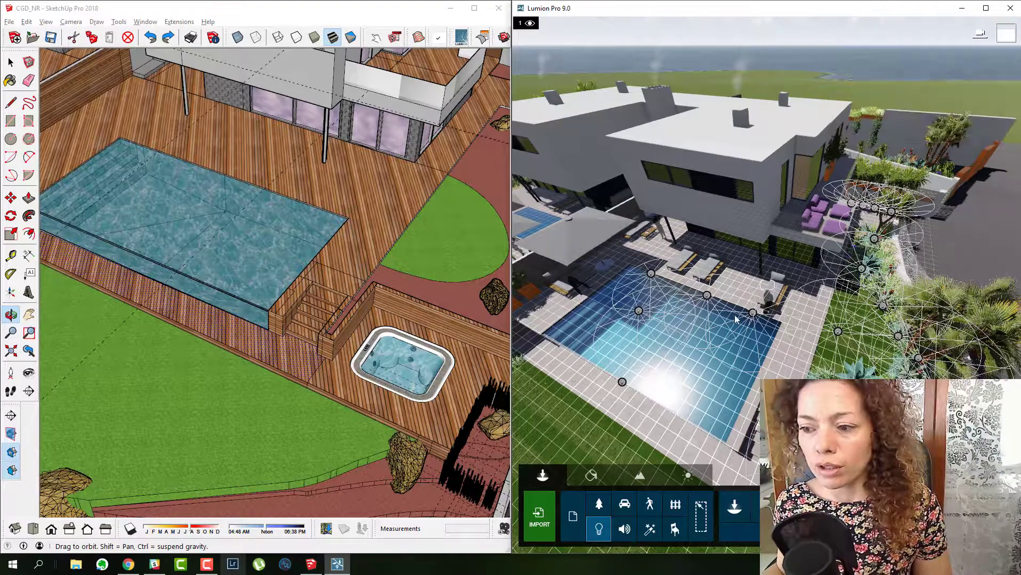
{"action": "scroll", "coordinate": [740, 294], "scroll_direction": "down", "scroll_amount": 4}
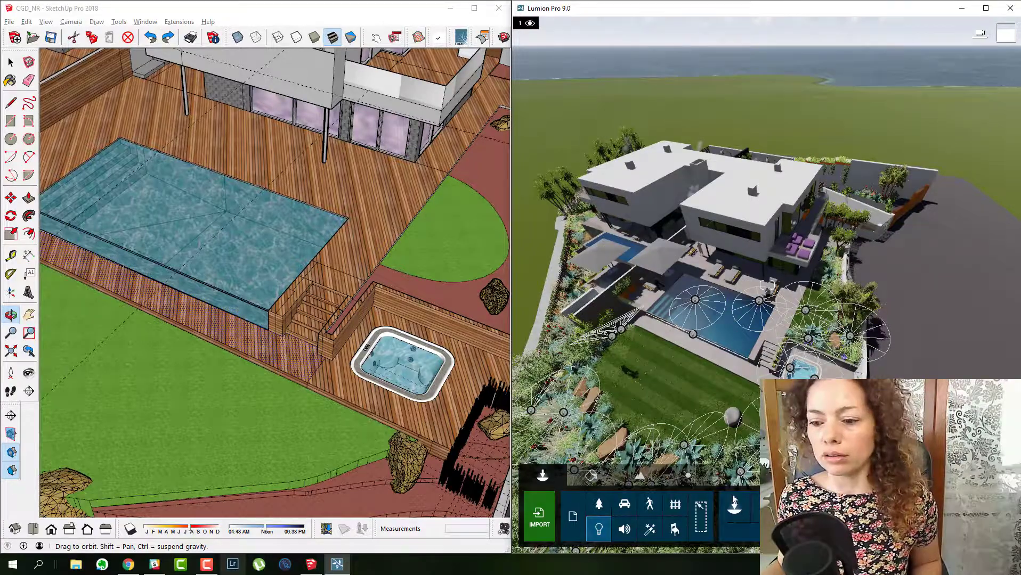
{"action": "scroll", "coordinate": [767, 285], "scroll_direction": "up", "scroll_amount": 8}
{"action": "right_click_drag", "start_coordinate": [767, 285], "coordinate": [761, 205]}
{"action": "key", "text": "w"}
{"action": "key", "text": "s"}
{"action": "scroll", "coordinate": [767, 285], "scroll_direction": "down", "scroll_amount": 5}
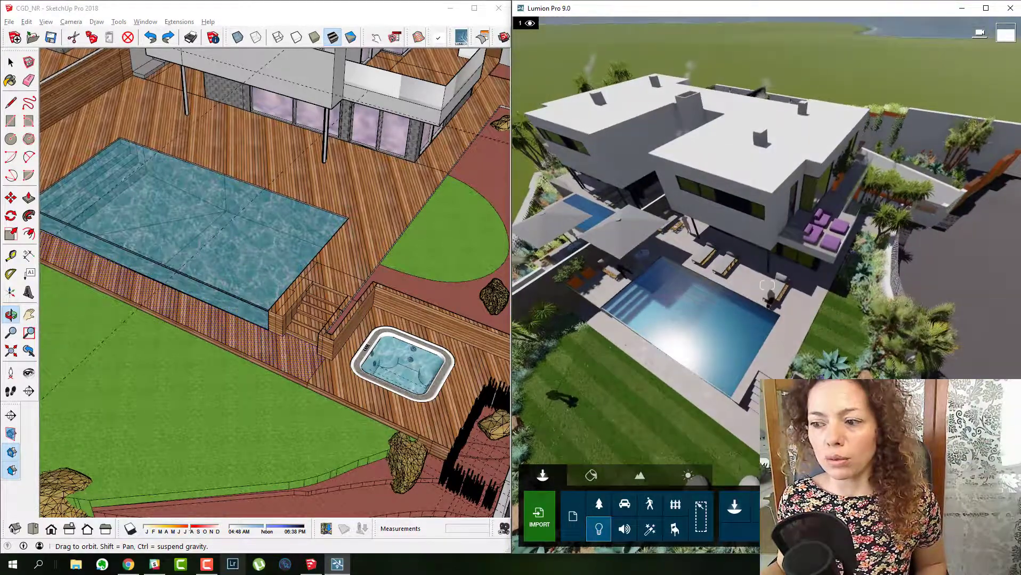
{"action": "right_click_drag", "start_coordinate": [767, 286], "coordinate": [698, 282]}
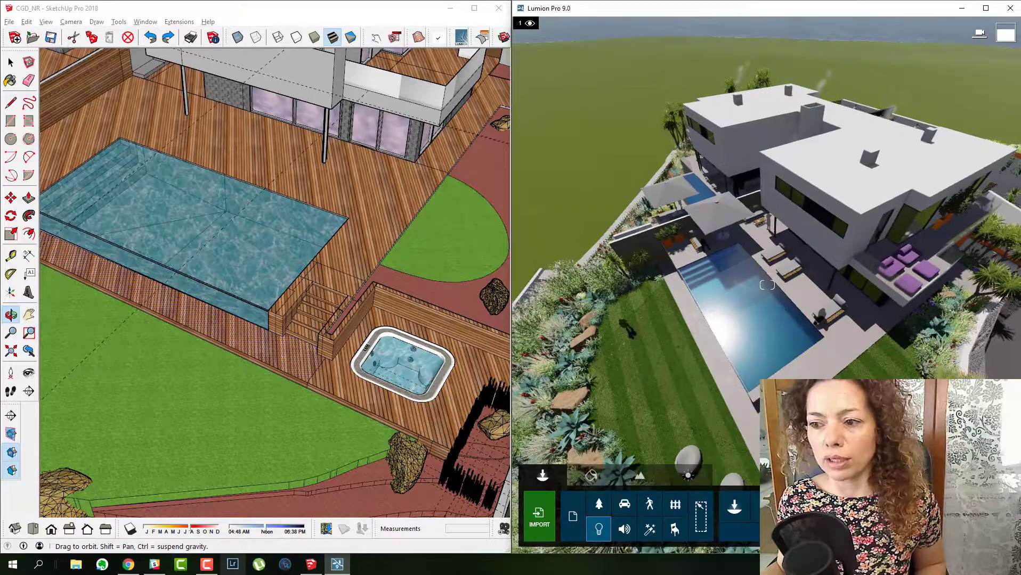
{"action": "scroll", "coordinate": [768, 285], "scroll_direction": "up", "scroll_amount": 5}
{"action": "right_click_drag", "start_coordinate": [767, 285], "coordinate": [847, 290]}
{"action": "scroll", "coordinate": [767, 285], "scroll_direction": "down", "scroll_amount": 3}
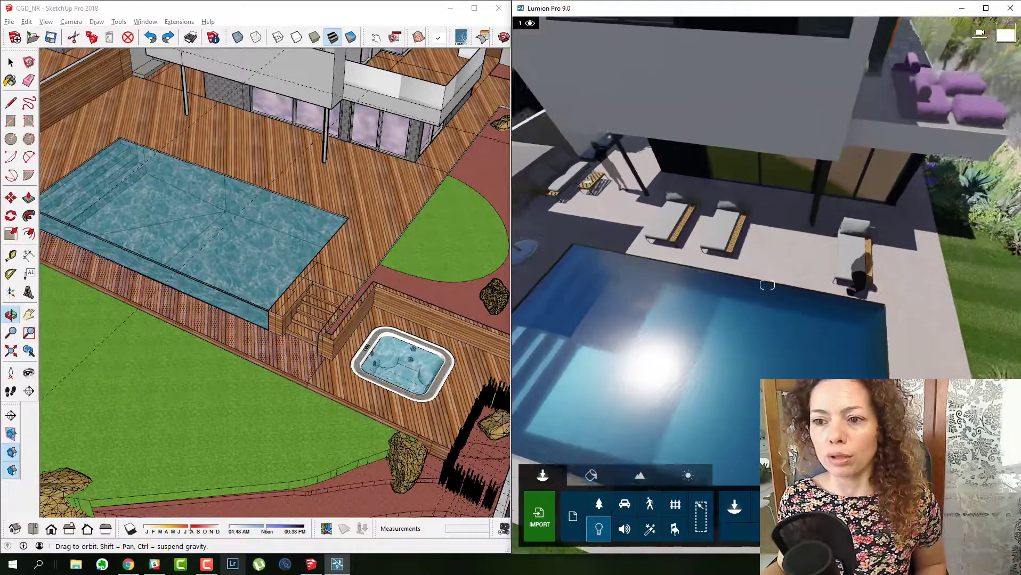
Examine the villa, pool and garden in the synchronized SketchUp and Lumion views from above, up close and from the front.
{"action": "right_click_drag", "start_coordinate": [767, 285], "coordinate": [649, 297]}
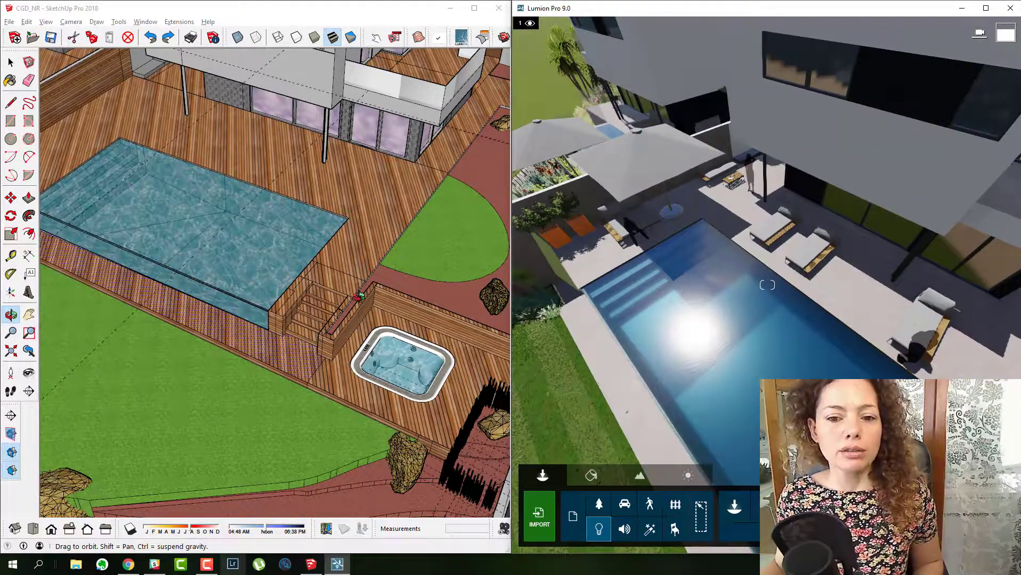
{"action": "mouse_move", "coordinate": [358, 297]}
{"action": "middle_mouse_down"}
{"action": "mouse_move", "coordinate": [374, 299]}
{"action": "mouse_move", "coordinate": [394, 331]}
{"action": "middle_mouse_up"}
{"action": "scroll", "coordinate": [394, 330], "scroll_direction": "down", "scroll_amount": 3}
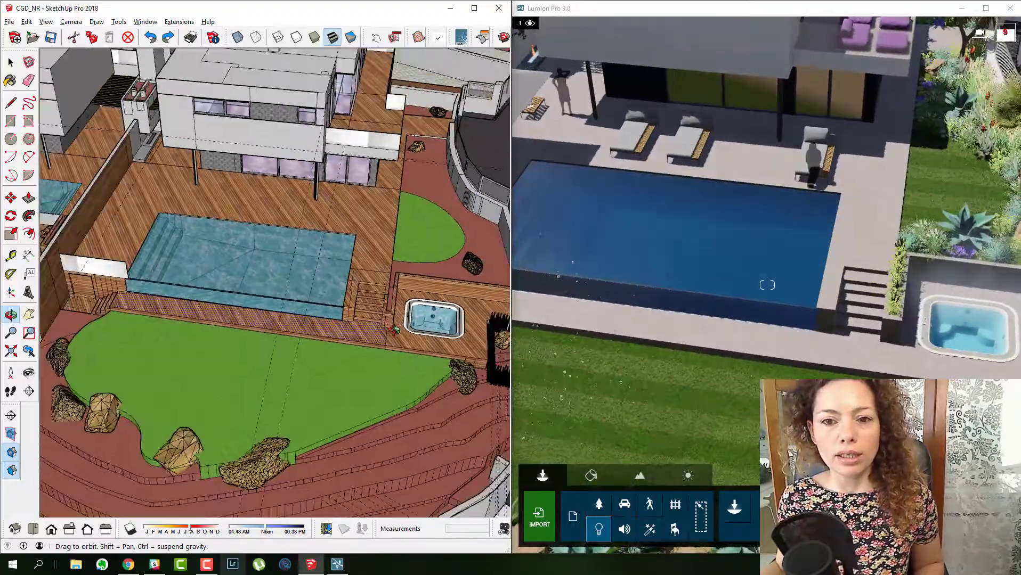
{"action": "scroll", "coordinate": [394, 330], "scroll_direction": "down", "scroll_amount": 3}
{"action": "mouse_move", "coordinate": [354, 181]}
{"action": "middle_mouse_down"}
{"action": "mouse_move", "coordinate": [381, 160]}
{"action": "mouse_move", "coordinate": [308, 116]}
{"action": "middle_mouse_up"}
{"action": "scroll", "coordinate": [308, 115], "scroll_direction": "up", "scroll_amount": 3}
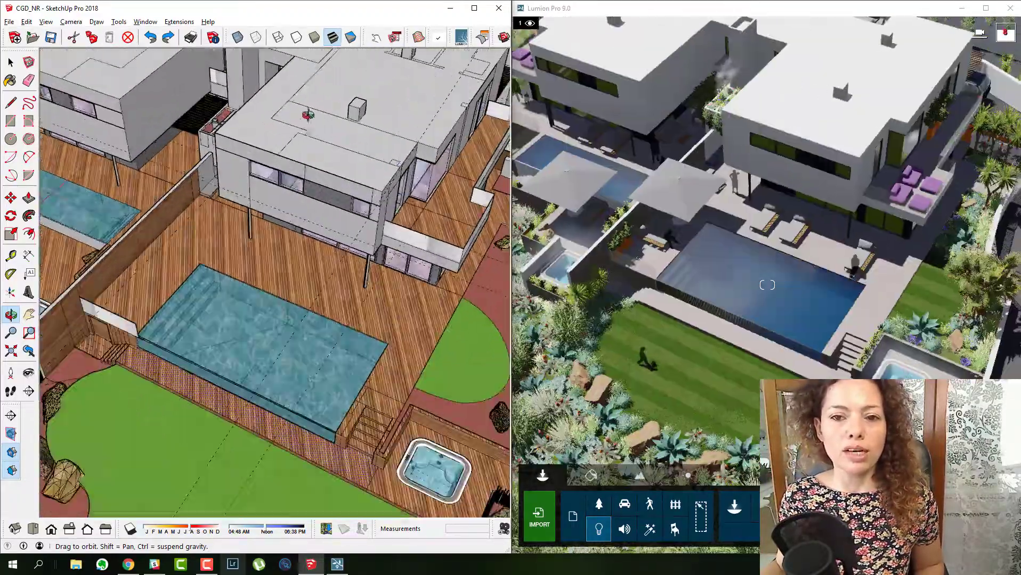
{"action": "scroll", "coordinate": [308, 115], "scroll_direction": "up", "scroll_amount": 3}
{"action": "mouse_move", "coordinate": [356, 401]}
{"action": "middle_mouse_down"}
{"action": "mouse_move", "coordinate": [363, 302]}
{"action": "mouse_move", "coordinate": [345, 316]}
{"action": "middle_mouse_up"}
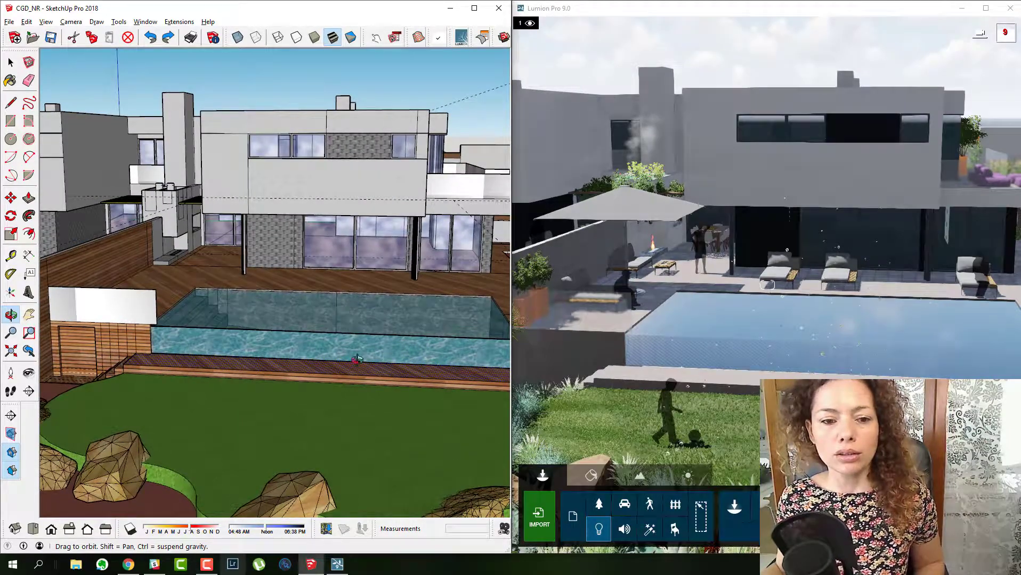
{"action": "middle_click_drag", "start_coordinate": [357, 360], "coordinate": [379, 368]}
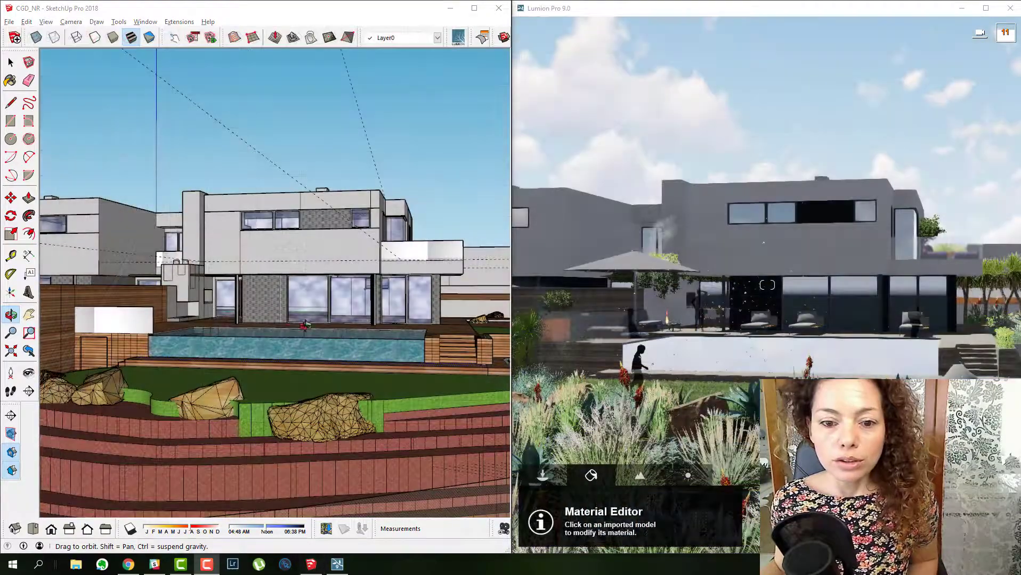
Open the material properties of the villa's window glass in Lumion and inspect the glazing and wooden deck up close through the synchronized camera.
{"action": "left_click_drag", "start_coordinate": [304, 326], "coordinate": [243, 381]}
{"action": "left_click", "coordinate": [861, 348]}
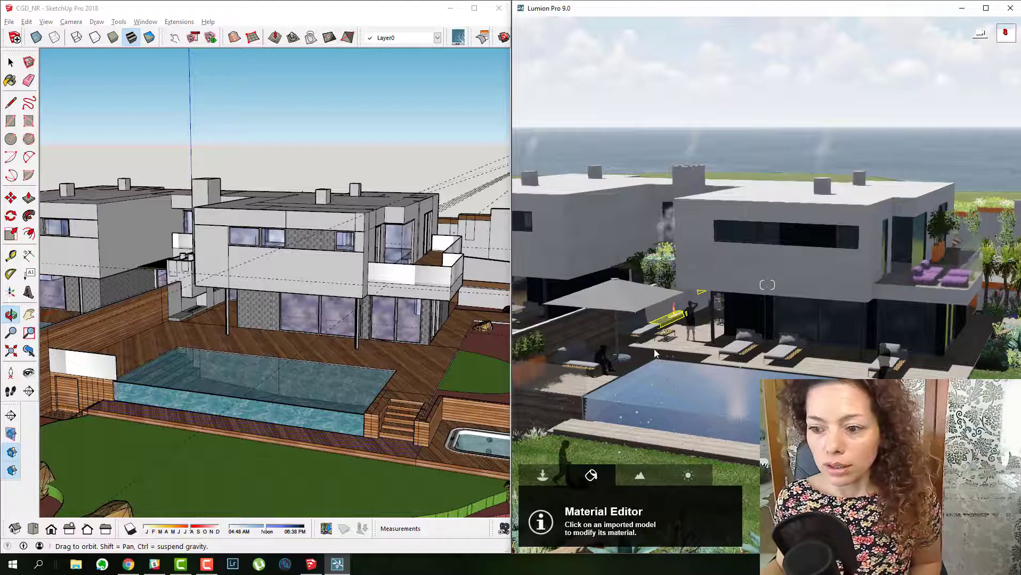
{"action": "left_click_drag", "start_coordinate": [327, 357], "coordinate": [284, 393]}
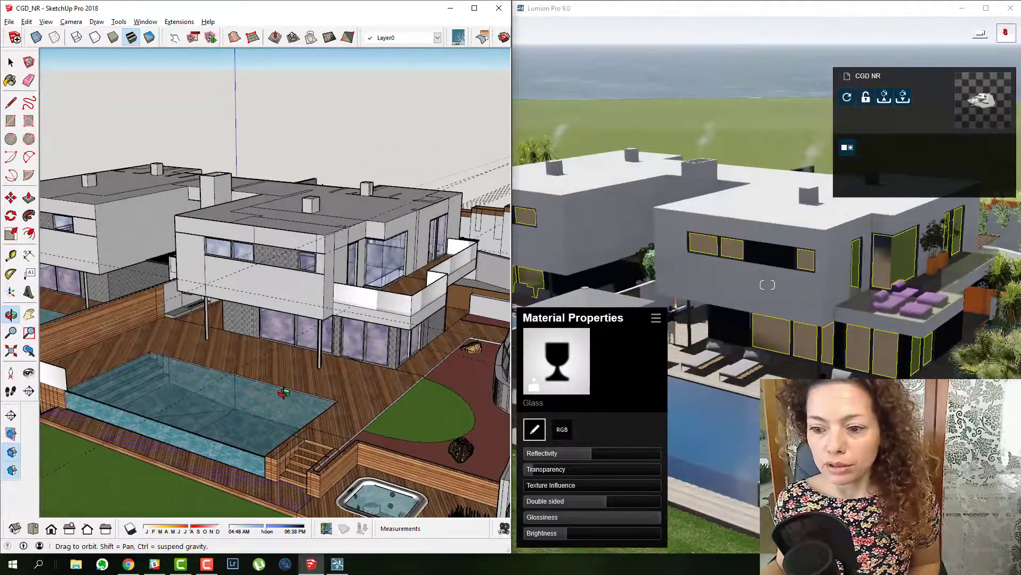
{"action": "scroll", "coordinate": [309, 367], "scroll_direction": "up", "scroll_amount": 8}
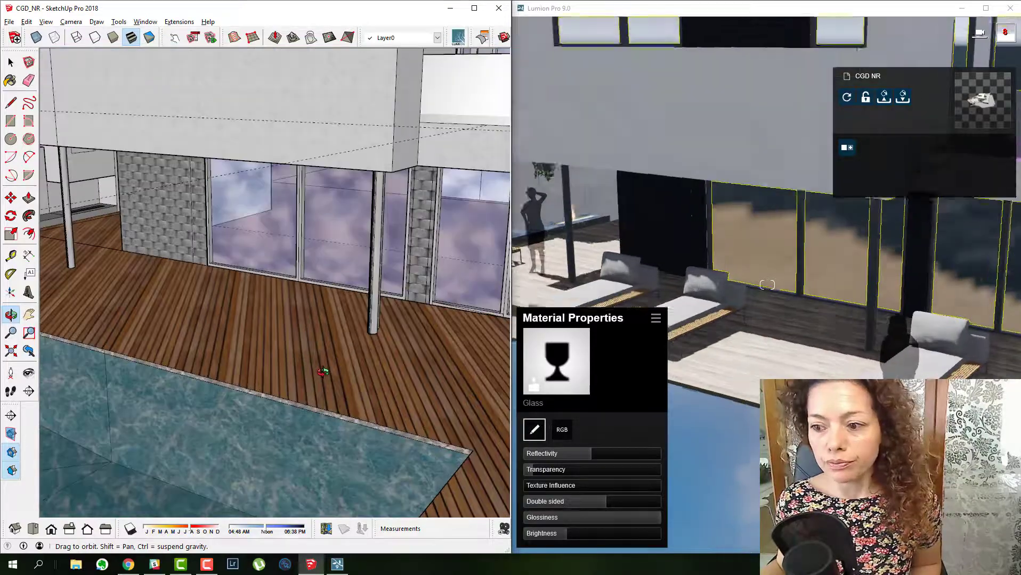
{"action": "left_click_drag", "start_coordinate": [323, 372], "coordinate": [229, 315]}
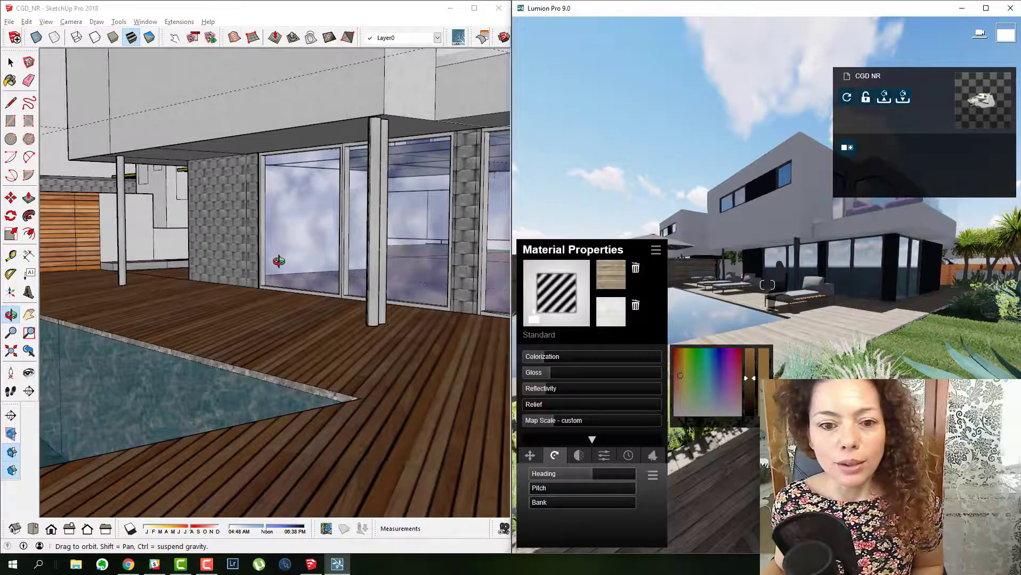
Examine the wood-clad walls, the neighbouring pool terrace and the hot tub area from above in the synchronized views.
{"action": "mouse_move", "coordinate": [278, 261]}
{"action": "left_mouse_down"}
{"action": "mouse_move", "coordinate": [426, 362]}
{"action": "mouse_move", "coordinate": [351, 268]}
{"action": "left_mouse_up"}
{"action": "scroll", "coordinate": [351, 269], "scroll_direction": "down", "scroll_amount": 8}
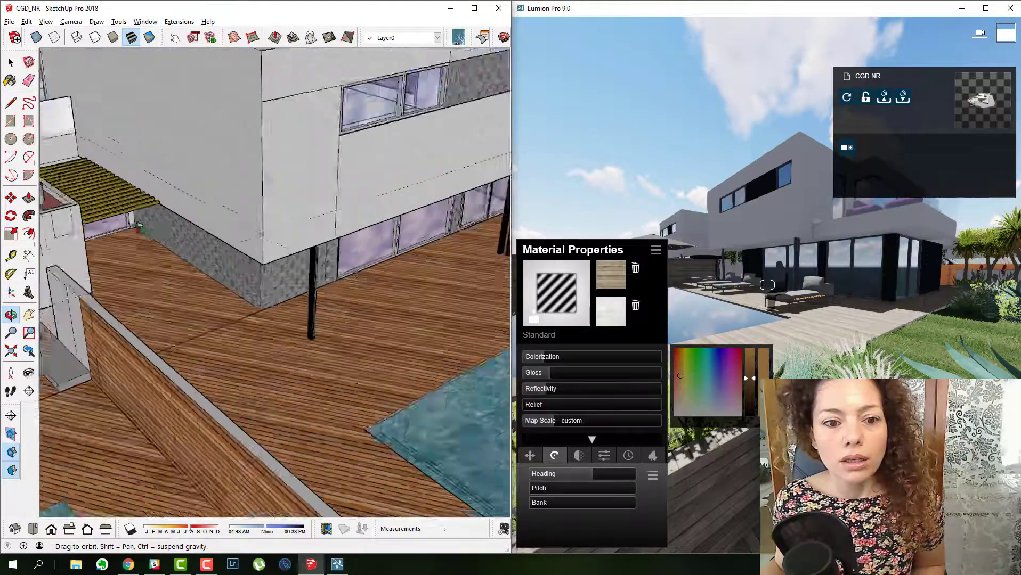
{"action": "scroll", "coordinate": [350, 282], "scroll_direction": "up", "scroll_amount": 8}
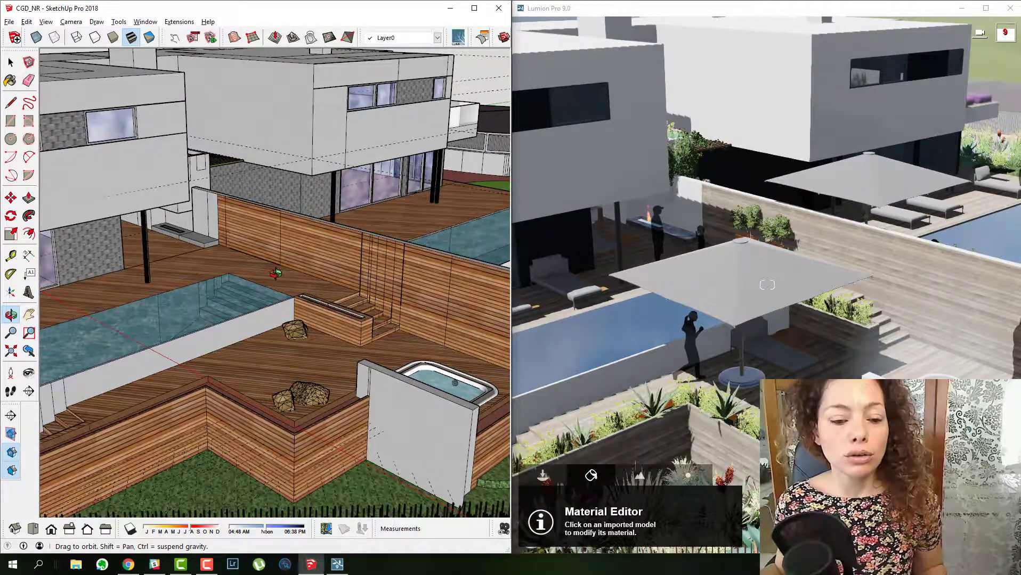
Switch to Chrome and look through the online courses offered on the Garden Design Tools website.
{"action": "mouse_move", "coordinate": [128, 572]}
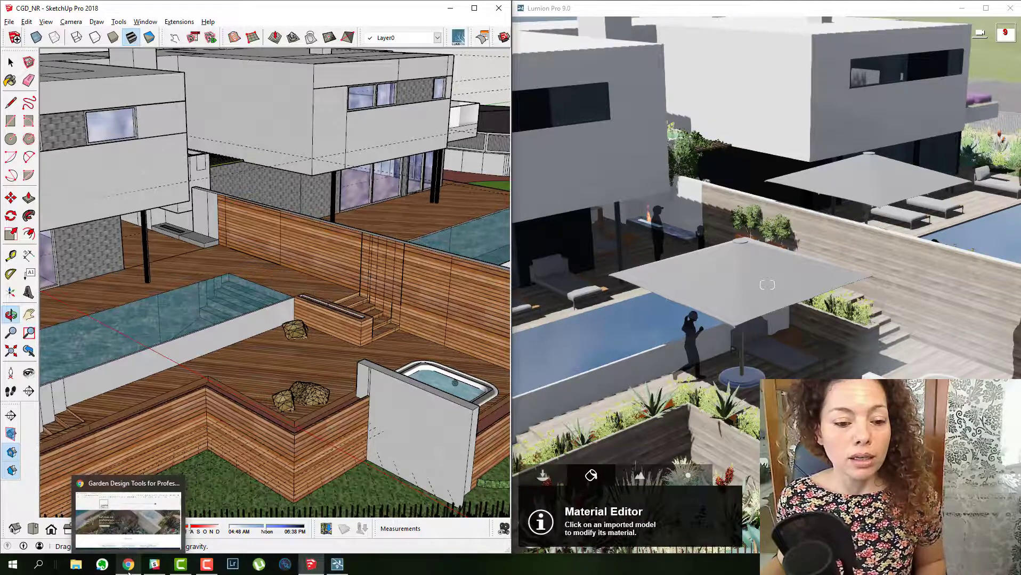
{"action": "left_click", "coordinate": [128, 544]}
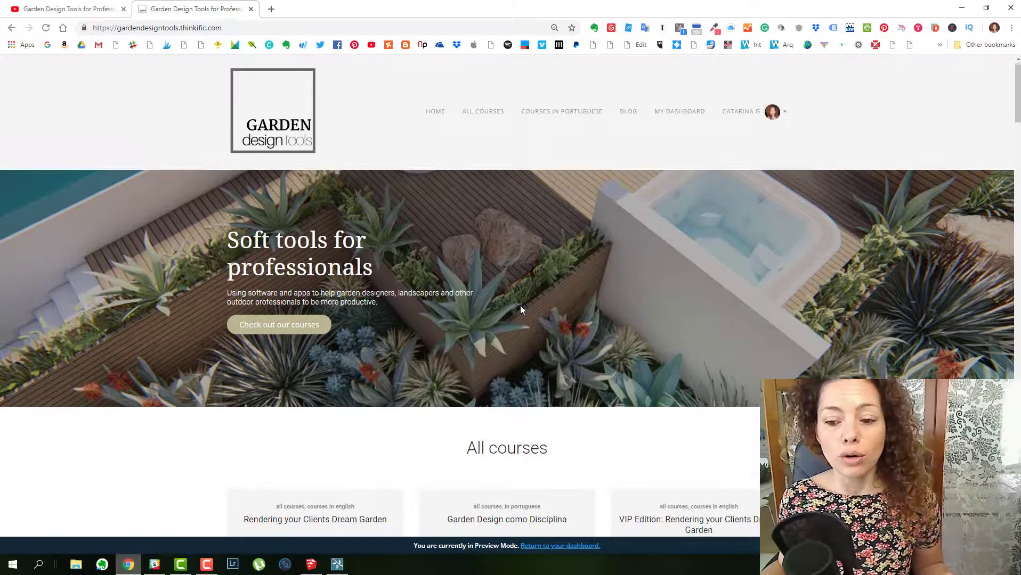
{"action": "scroll", "coordinate": [520, 309], "scroll_direction": "down", "scroll_amount": 5}
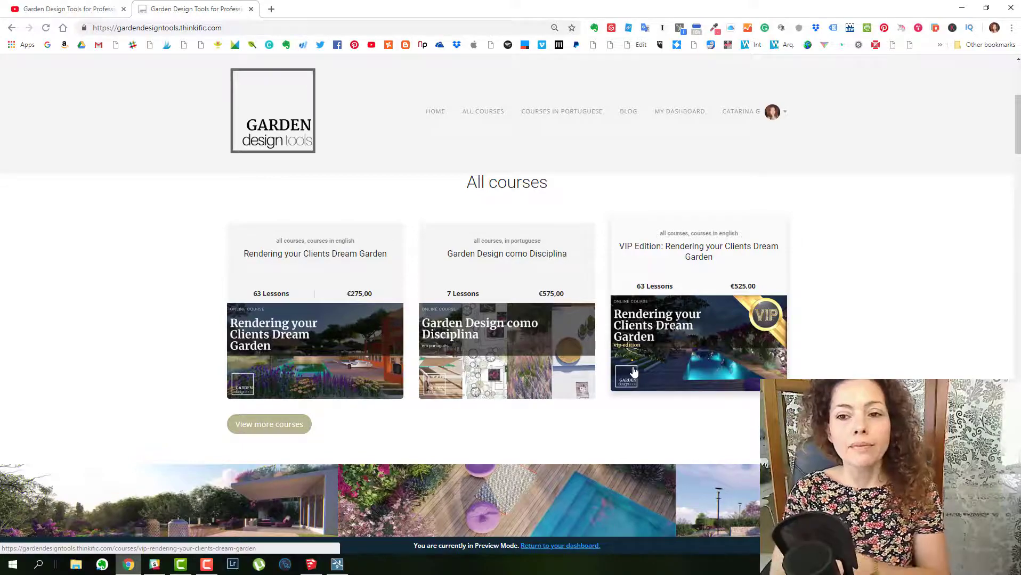
{"action": "scroll", "coordinate": [607, 389], "scroll_direction": "down", "scroll_amount": 6}
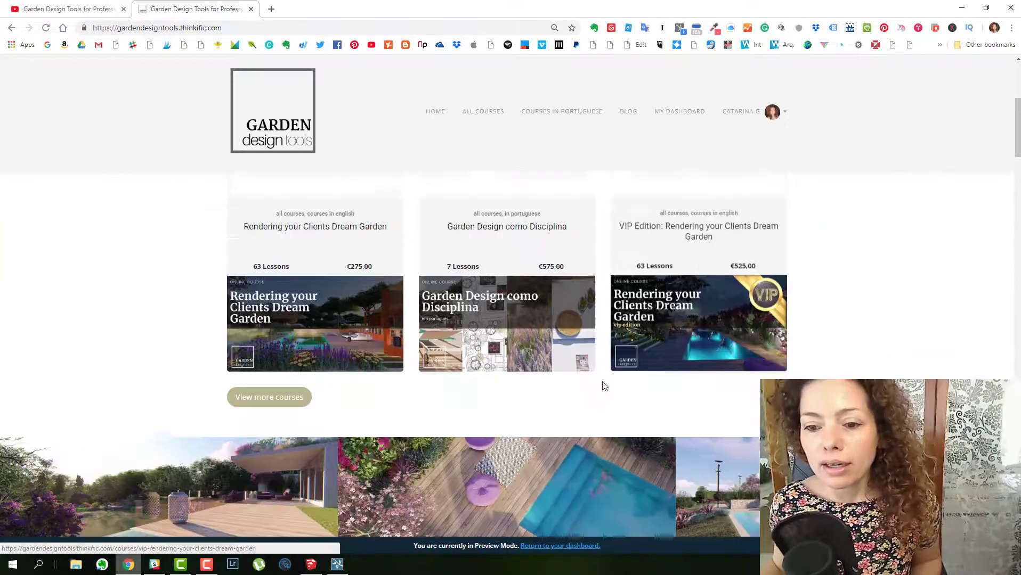
{"action": "scroll", "coordinate": [604, 384], "scroll_direction": "down", "scroll_amount": 14}
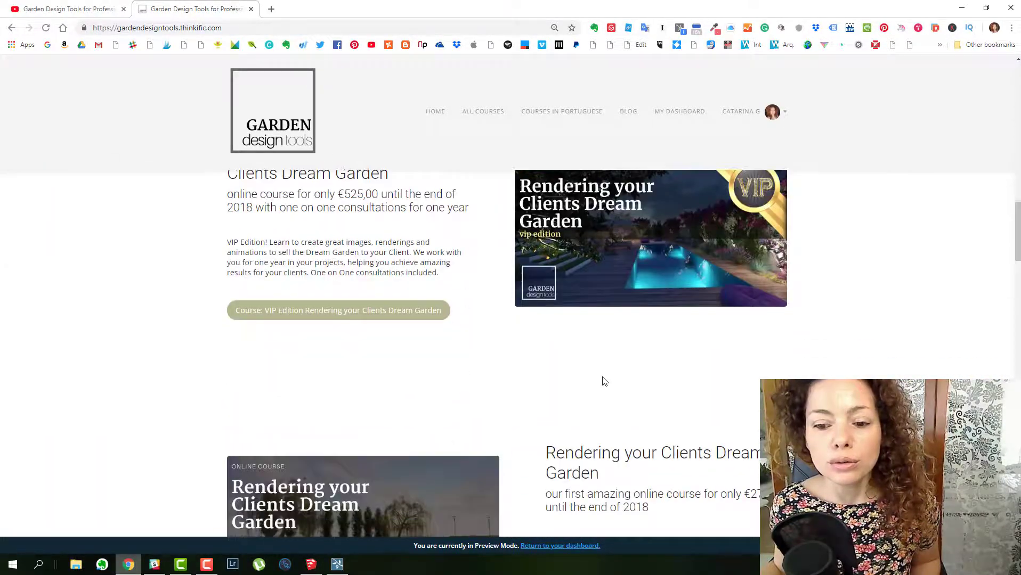
{"action": "scroll", "coordinate": [602, 377], "scroll_direction": "down", "scroll_amount": 10}
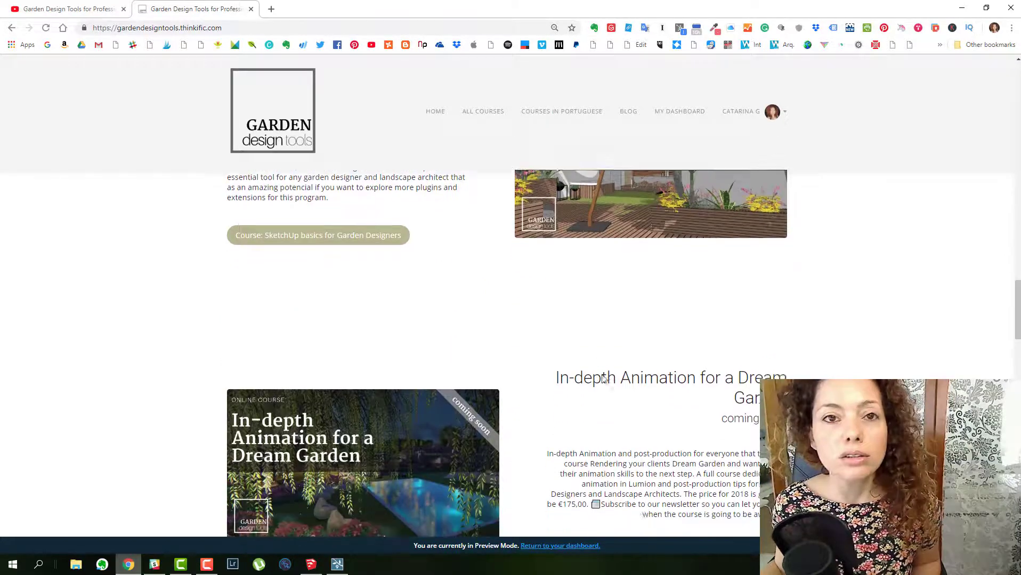